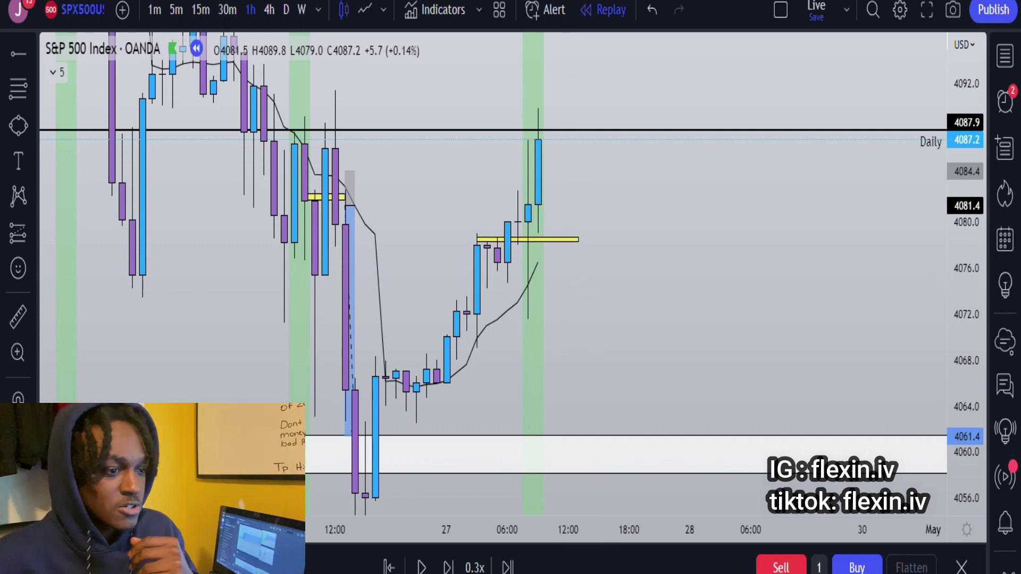
Draw a Fibonacci retracement from 4087.2 down to the 08:00 hourly candle's low, and delete it.
{"action": "key", "text": "alt+f"}
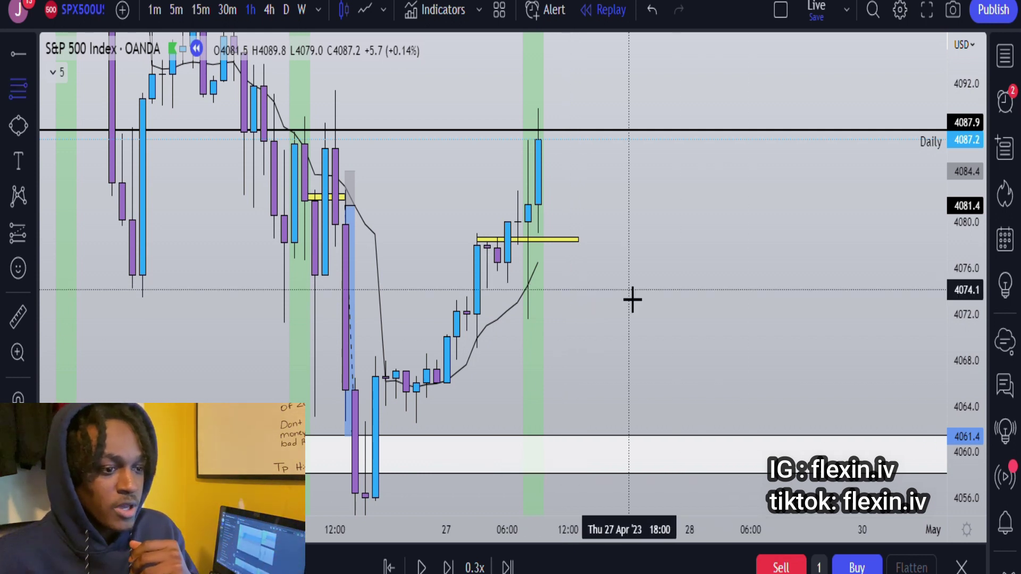
{"action": "left_click", "coordinate": [535, 161]}
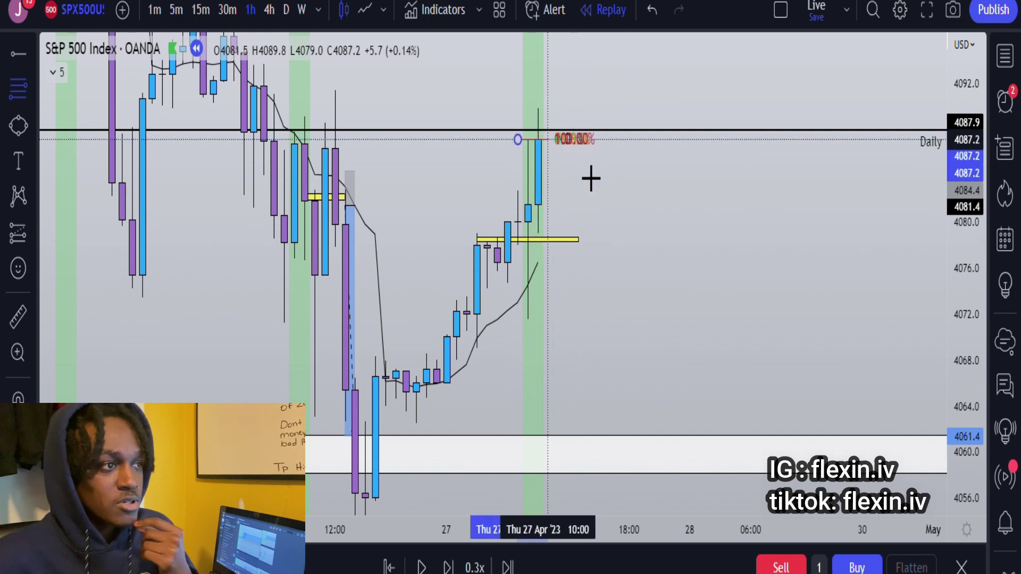
{"action": "left_click", "coordinate": [648, 338]}
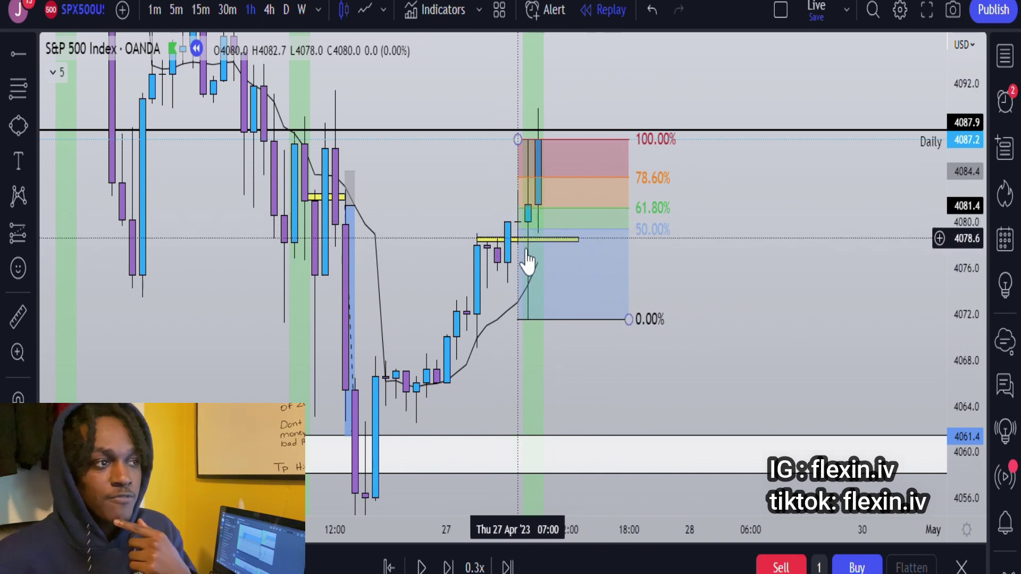
{"action": "left_click", "coordinate": [625, 226]}
{"action": "key", "text": "Delete"}
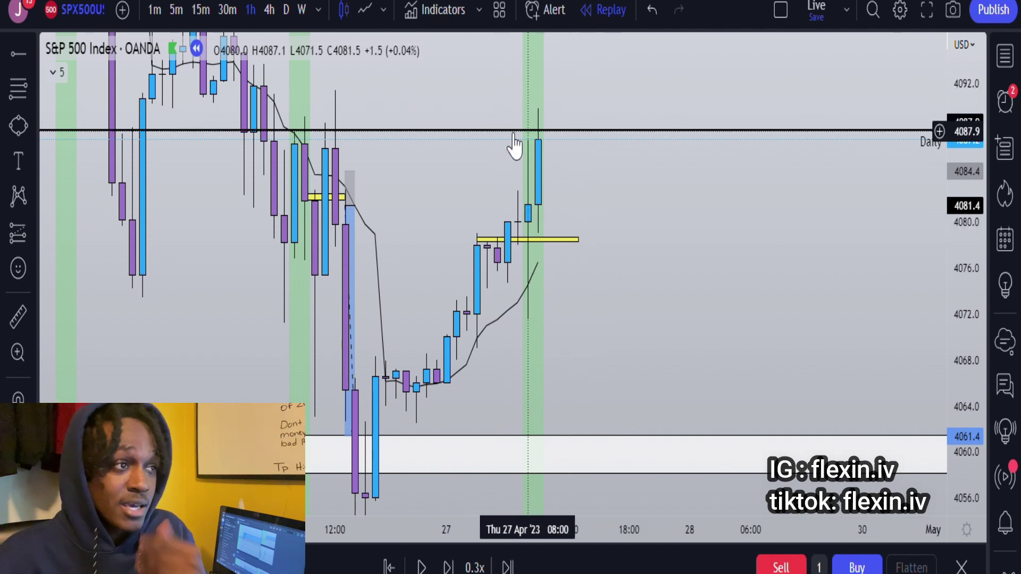
Draw a yellow rectangle over the newest hourly candles, extend its start back to 06:00, and remove it.
{"action": "scroll", "coordinate": [547, 282], "scroll_direction": "up", "scroll_amount": 2}
{"action": "left_click_drag", "start_coordinate": [547, 283], "coordinate": [699, 331]}
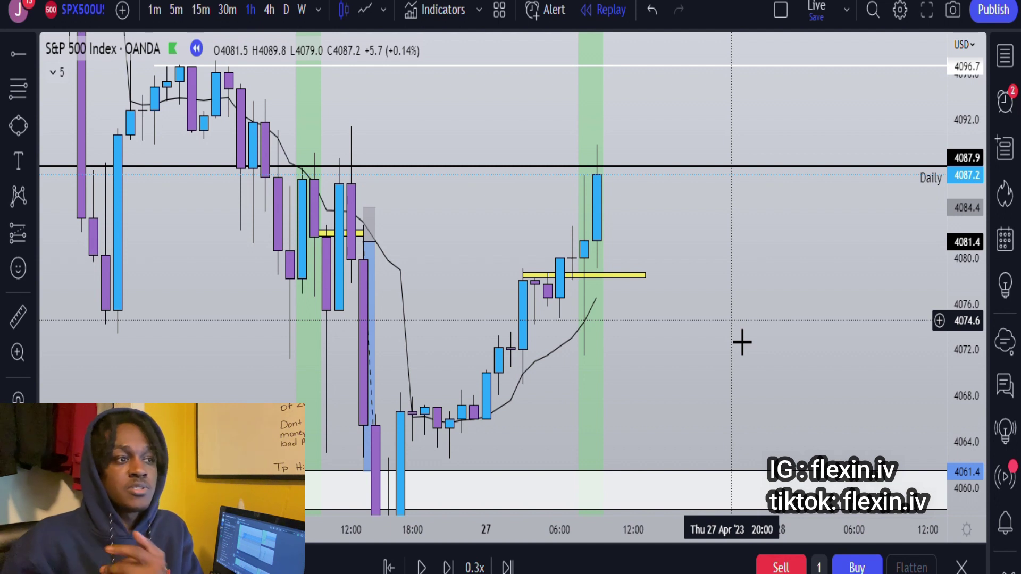
{"action": "key", "text": "alt+shift+r"}
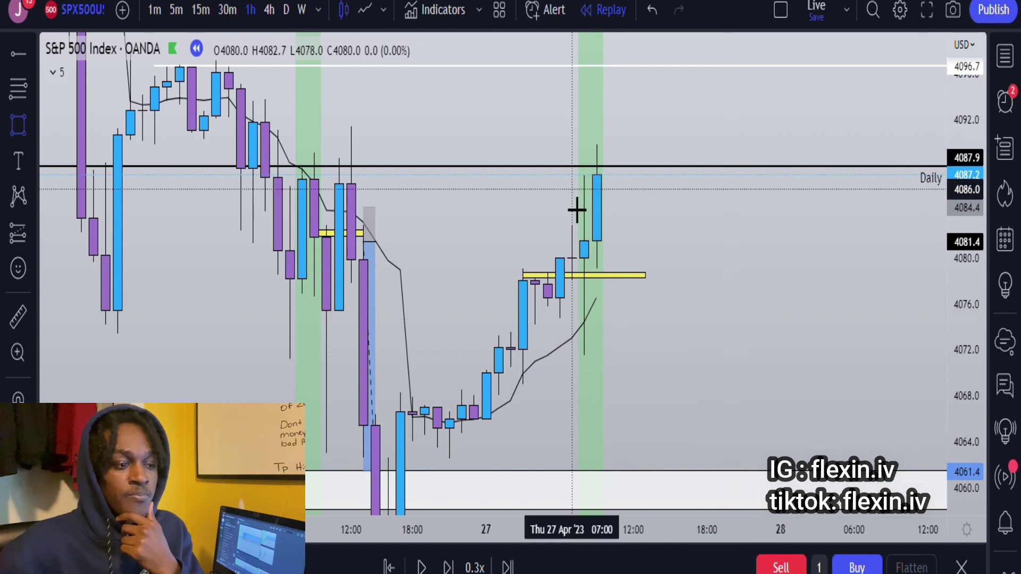
{"action": "left_click", "coordinate": [583, 170]}
{"action": "left_click", "coordinate": [621, 339]}
{"action": "left_click", "coordinate": [755, 242]}
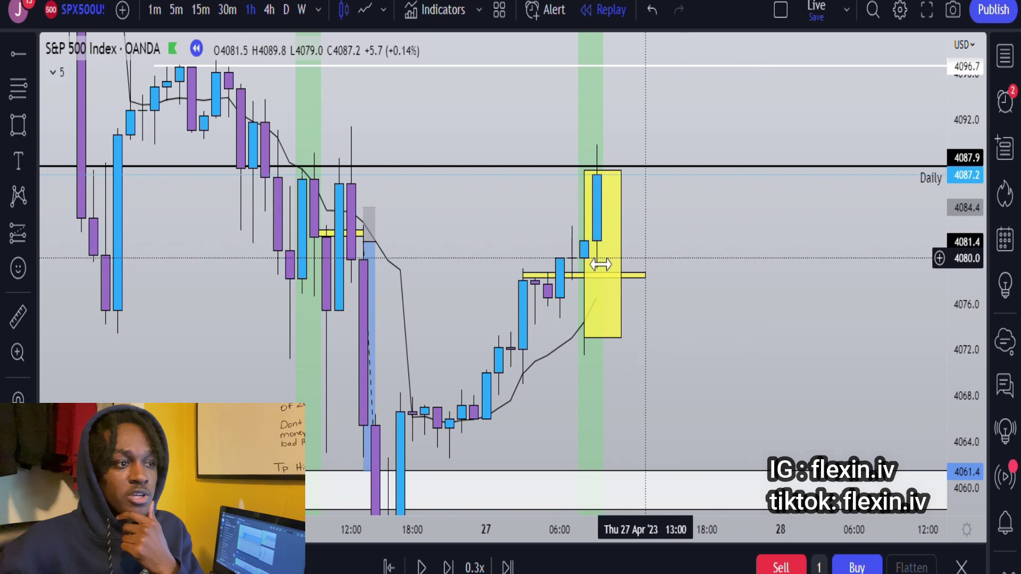
{"action": "left_click_drag", "start_coordinate": [584, 254], "coordinate": [560, 255]}
{"action": "left_click", "coordinate": [682, 233]}
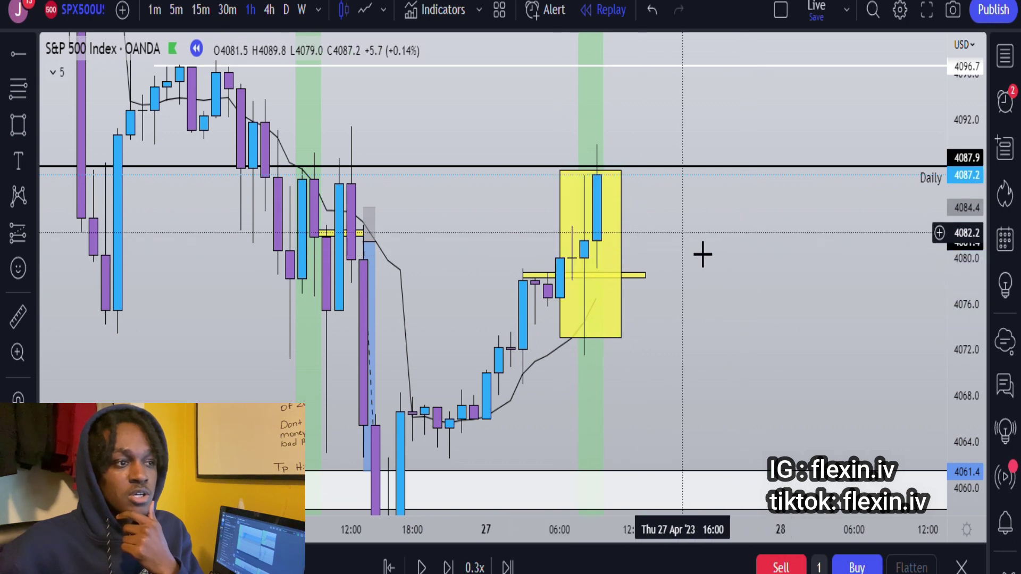
{"action": "left_click", "coordinate": [622, 207]}
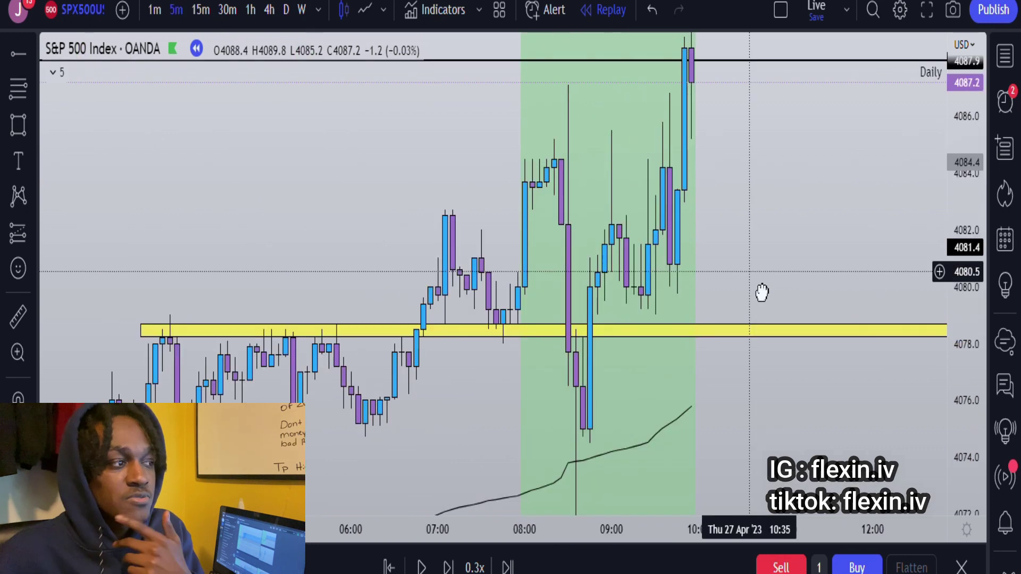
On the 5-minute chart, draw a wide ellipse around the candles reaching the yellow zone between about 03:35 and 06:50.
{"action": "left_click_drag", "start_coordinate": [761, 292], "coordinate": [760, 318]}
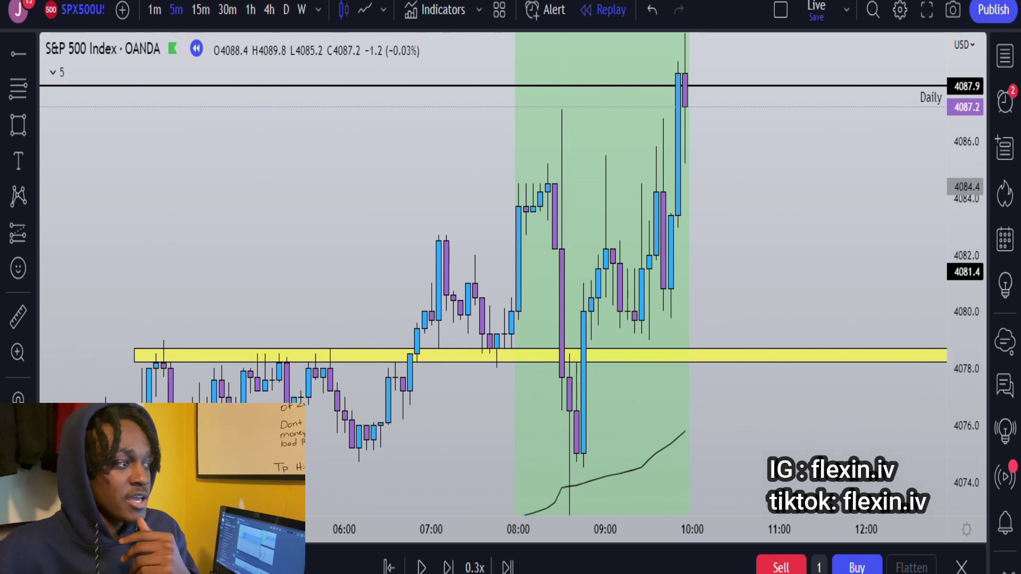
{"action": "left_click", "coordinate": [135, 360]}
{"action": "left_click", "coordinate": [416, 359]}
{"action": "left_click", "coordinate": [420, 389]}
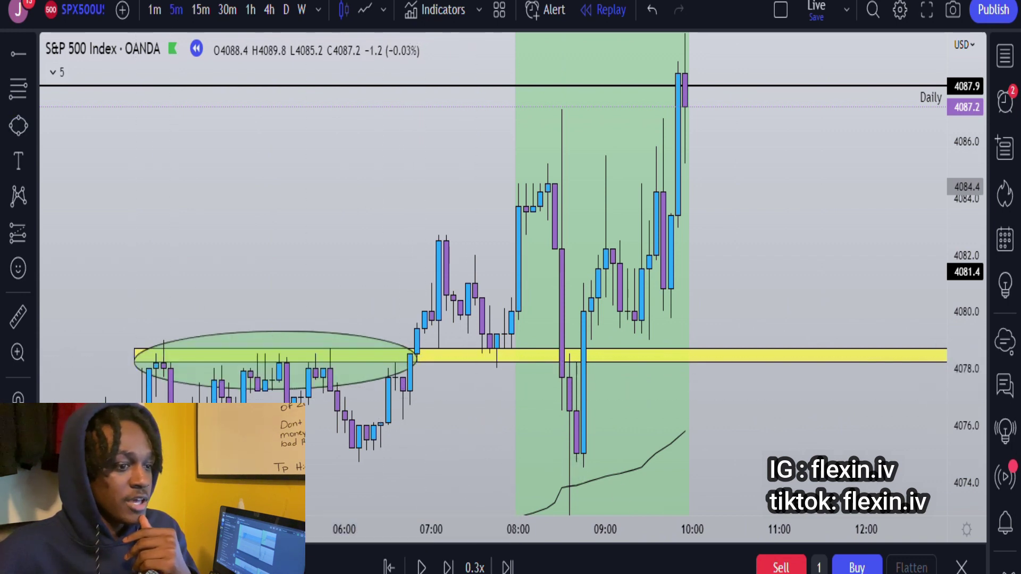
Circle the two pullbacks toward the yellow zone with ellipses, at about 07:15 to 08:10 and 09:00 to 09:50.
{"action": "left_click", "coordinate": [453, 349]}
{"action": "left_click", "coordinate": [532, 343]}
{"action": "left_click", "coordinate": [535, 398]}
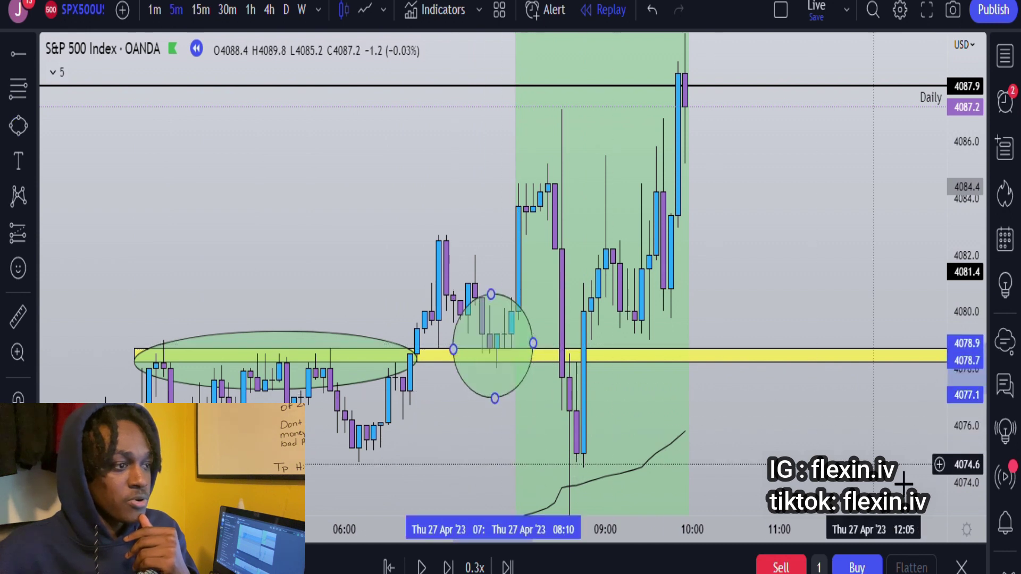
{"action": "left_click", "coordinate": [861, 486]}
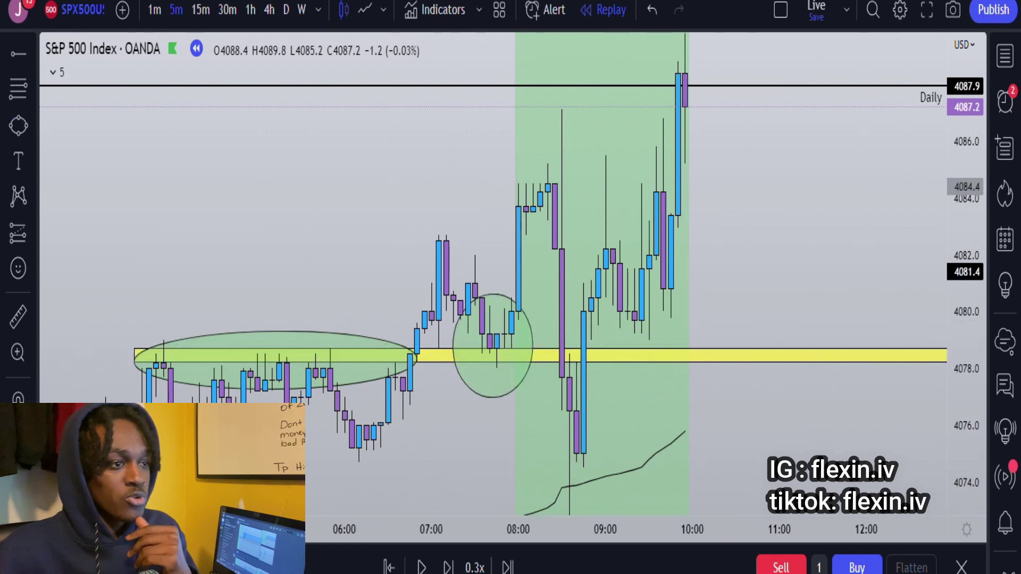
{"action": "left_click", "coordinate": [605, 327]}
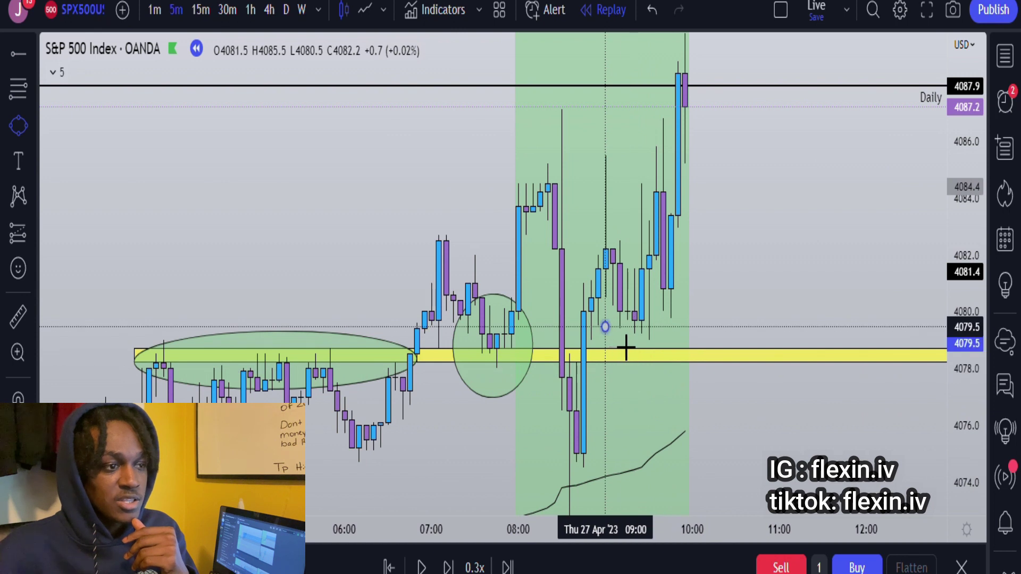
{"action": "left_click", "coordinate": [678, 319]}
{"action": "left_click", "coordinate": [705, 397]}
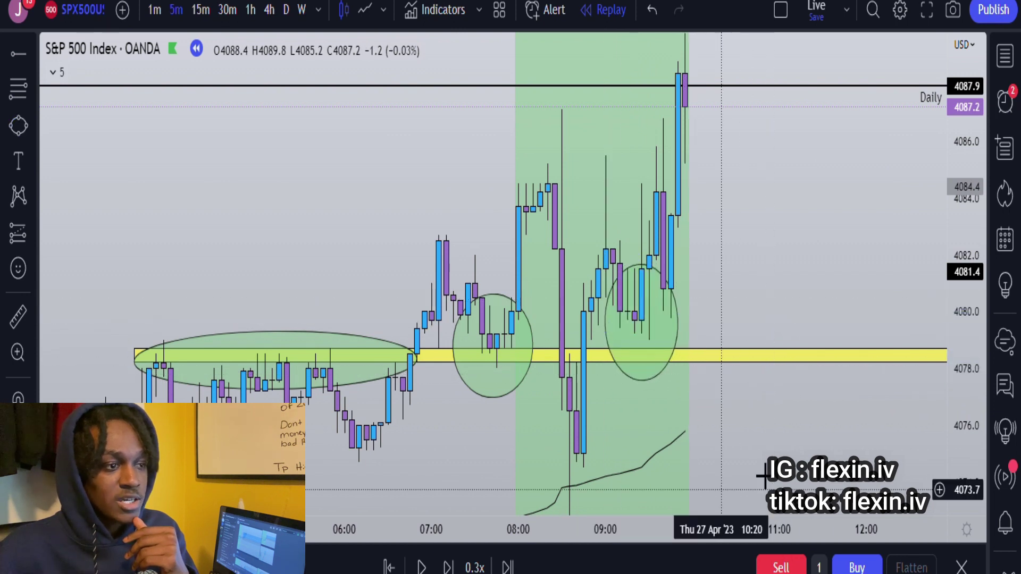
Examine the 5-minute price action from the yellow zone up to the 4087.9 daily line and the white 4096.7 level.
{"action": "left_click_drag", "start_coordinate": [800, 428], "coordinate": [811, 324]}
{"action": "left_click_drag", "start_coordinate": [834, 368], "coordinate": [828, 399]}
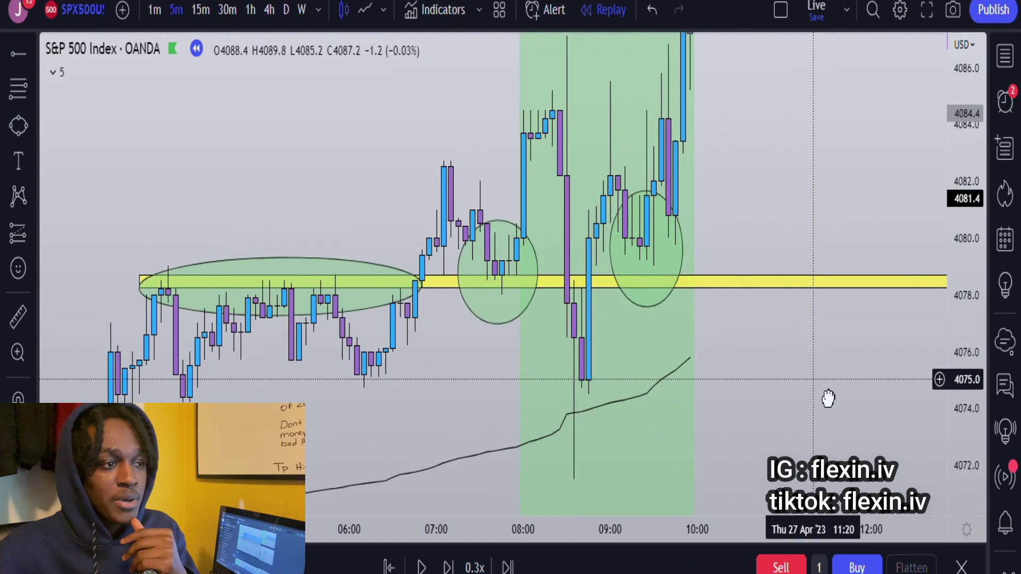
{"action": "left_click_drag", "start_coordinate": [826, 121], "coordinate": [767, 468]}
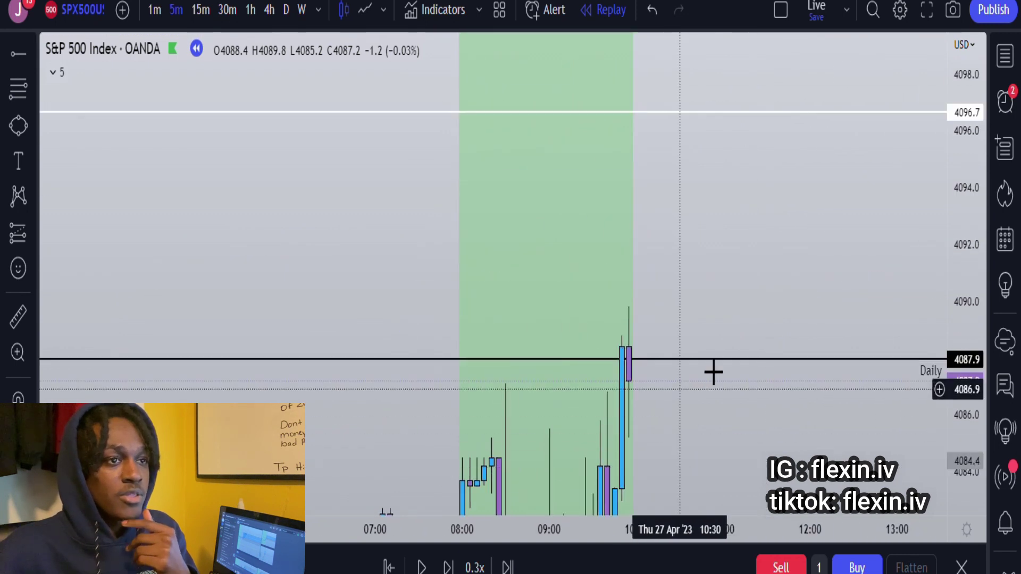
{"action": "scroll", "coordinate": [906, 292], "scroll_direction": "down", "scroll_amount": 4}
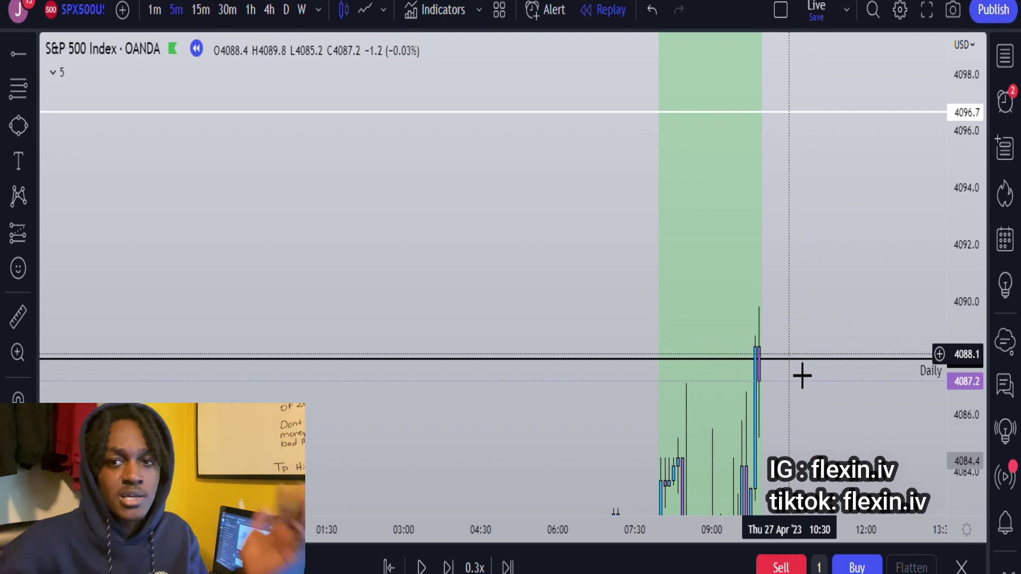
{"action": "scroll", "coordinate": [802, 376], "scroll_direction": "up", "scroll_amount": 2}
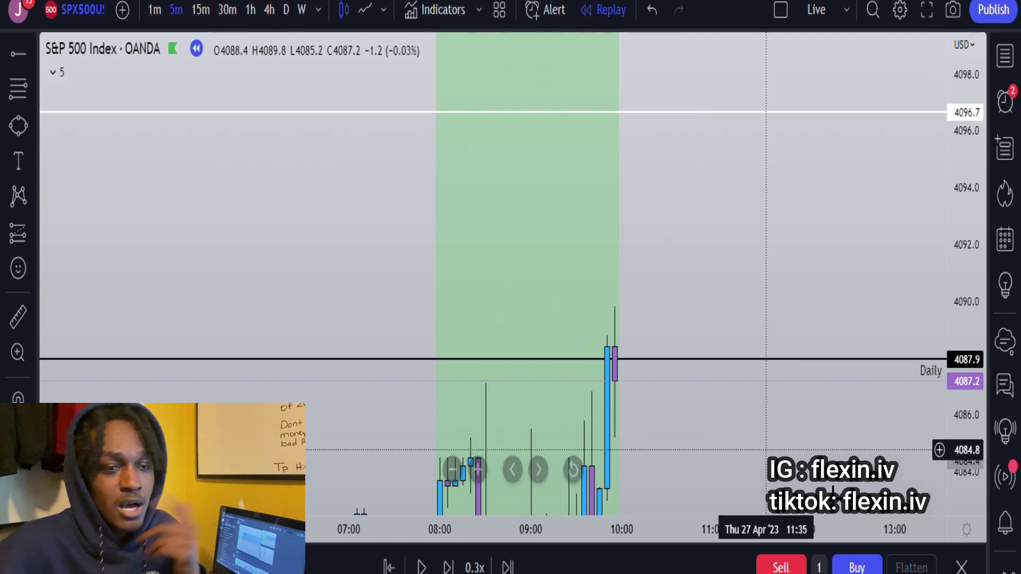
{"action": "left_click_drag", "start_coordinate": [702, 433], "coordinate": [715, 298]}
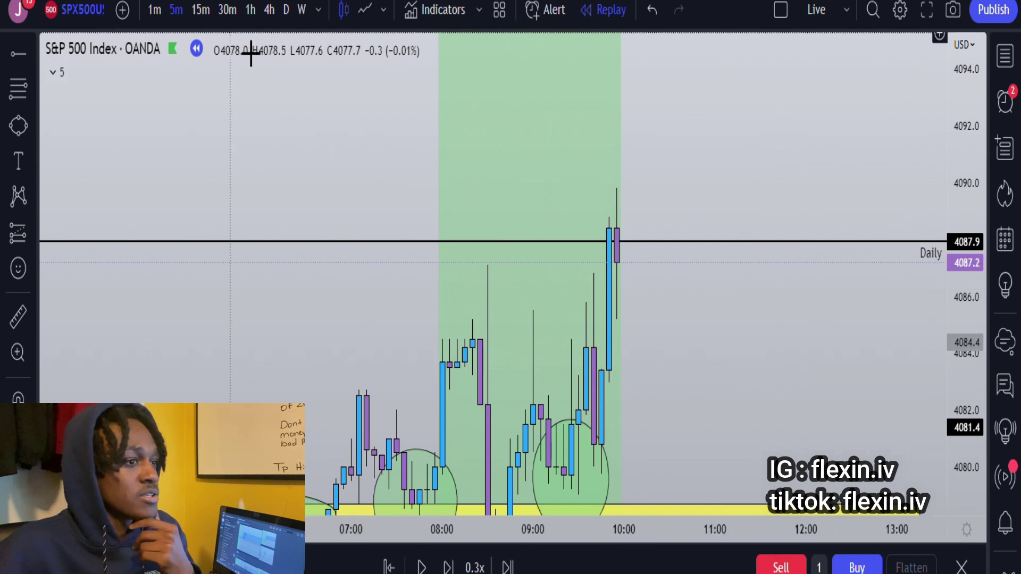
On the 1-hour chart, draw a path arrow from about 4086 up to 4093.6, back to 4087.7, and up to about 4095.
{"action": "left_click", "coordinate": [250, 9]}
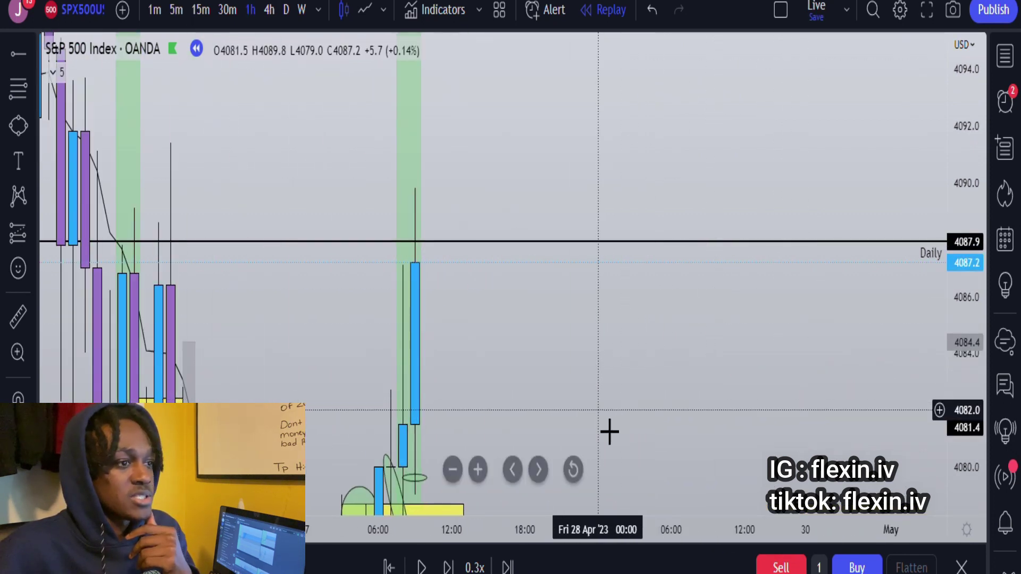
{"action": "left_click_drag", "start_coordinate": [608, 428], "coordinate": [723, 232]}
{"action": "left_click_drag", "start_coordinate": [961, 170], "coordinate": [961, 297]}
{"action": "left_click_drag", "start_coordinate": [696, 271], "coordinate": [695, 328]}
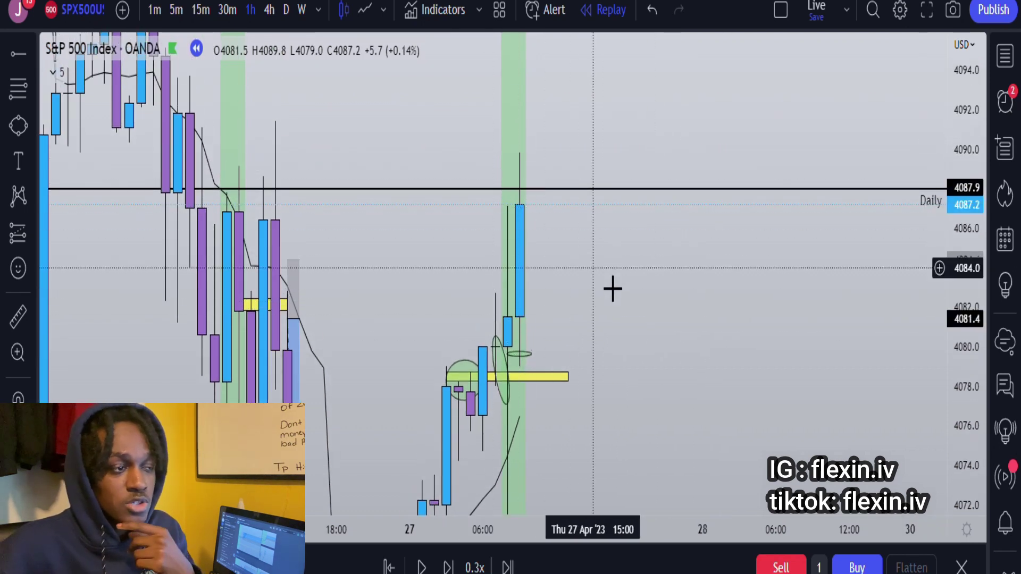
{"action": "left_click", "coordinate": [520, 227]}
{"action": "left_click", "coordinate": [555, 99]}
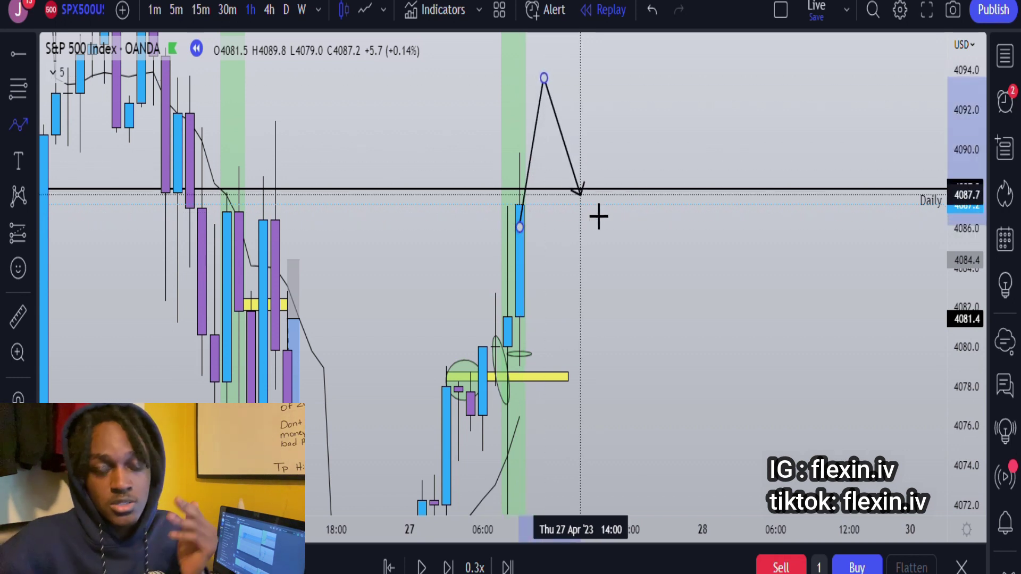
{"action": "left_click", "coordinate": [598, 217]}
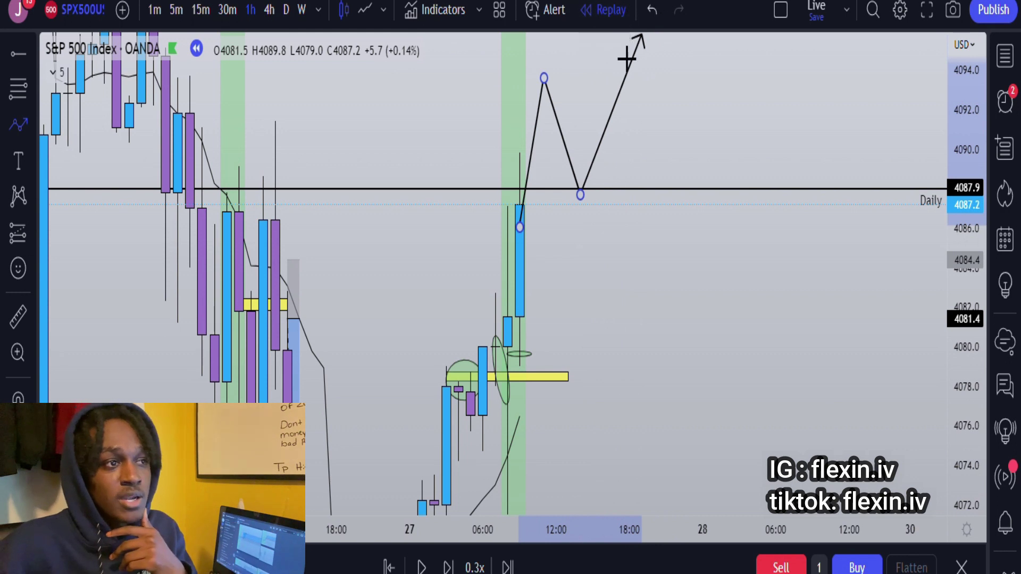
{"action": "left_click", "coordinate": [606, 50]}
{"action": "left_click", "coordinate": [694, 122]}
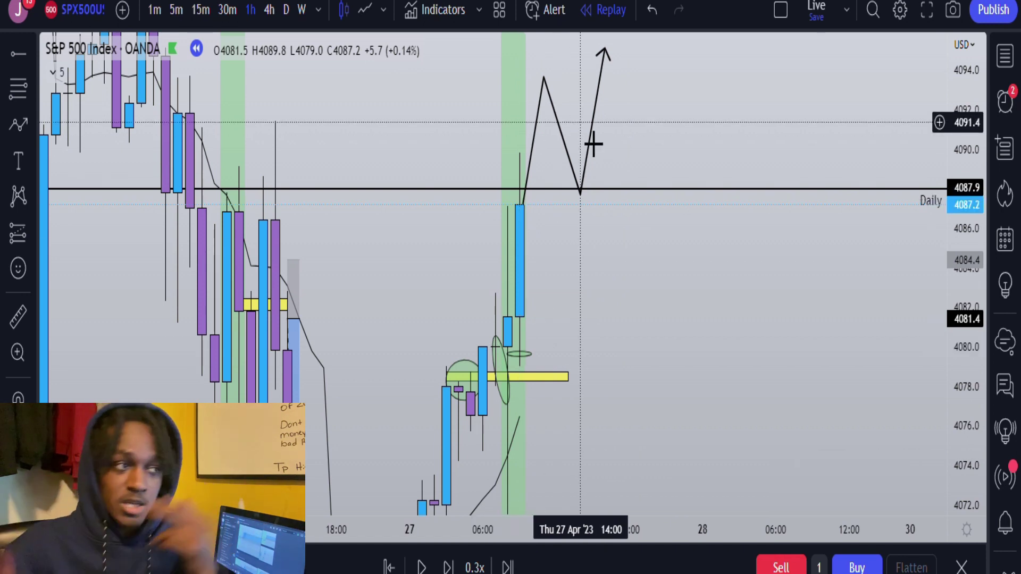
Switch to the 5-minute chart and step the replay forward to the 10:05 candle.
{"action": "type", "text": "5"}
{"action": "key", "text": "Return"}
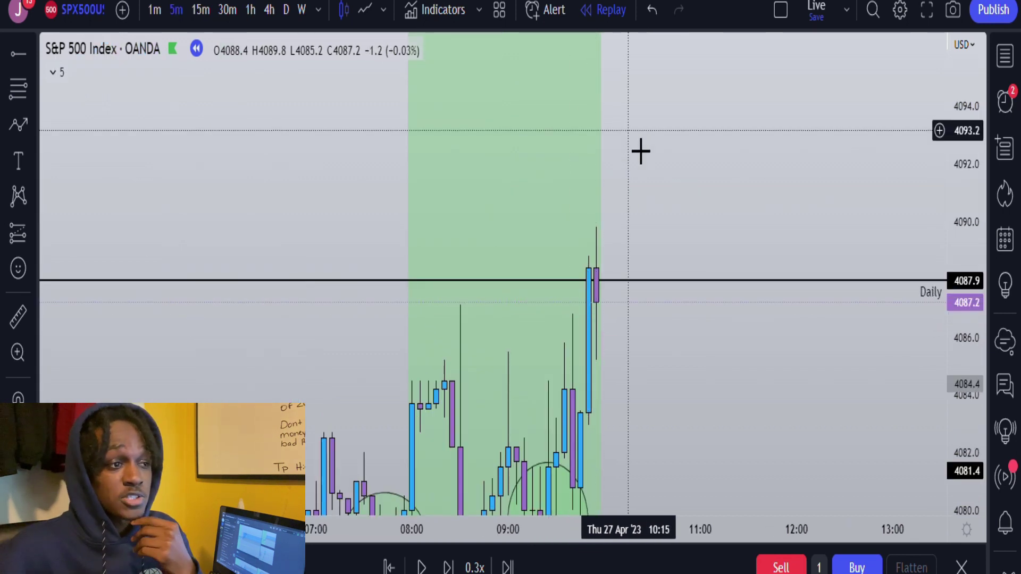
{"action": "left_click", "coordinate": [448, 568]}
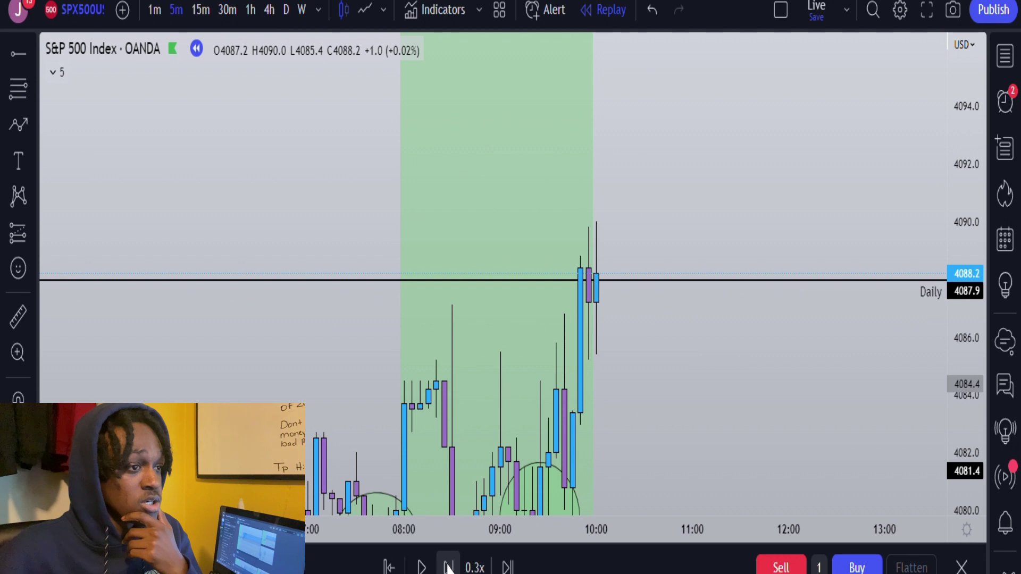
{"action": "left_click", "coordinate": [448, 567]}
{"action": "left_click", "coordinate": [449, 568]}
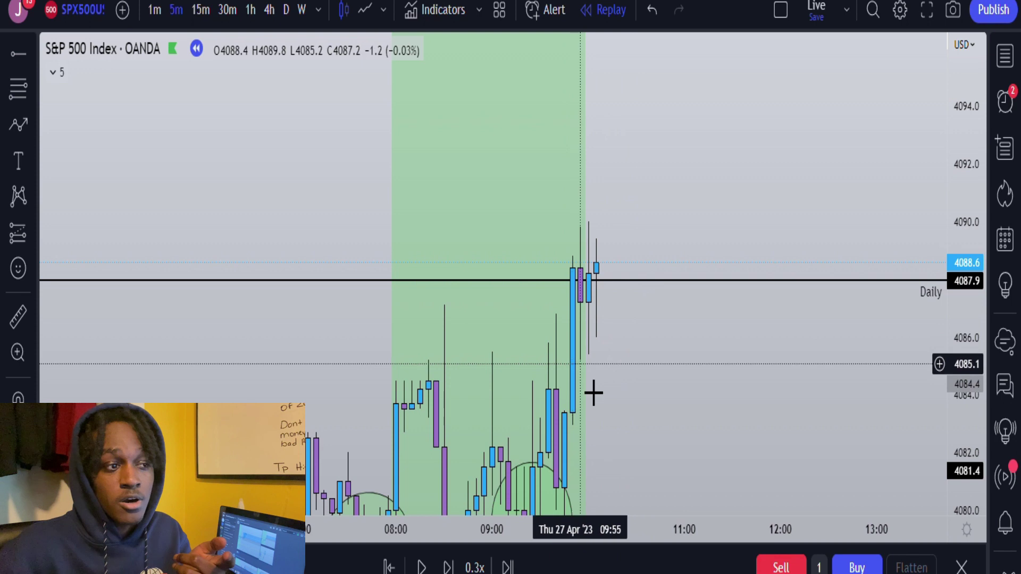
Mark the recent candle lows at about 4085.2 and 4086.0 with short horizontal arrows, and switch to the 1-minute chart.
{"action": "key", "text": "alt+t"}
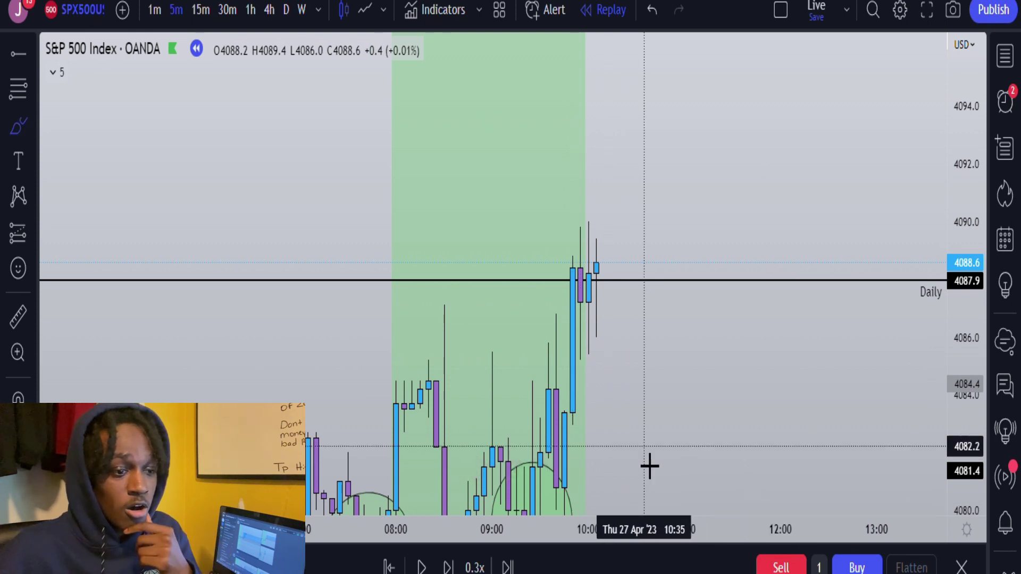
{"action": "left_click_drag", "start_coordinate": [568, 361], "coordinate": [612, 339]}
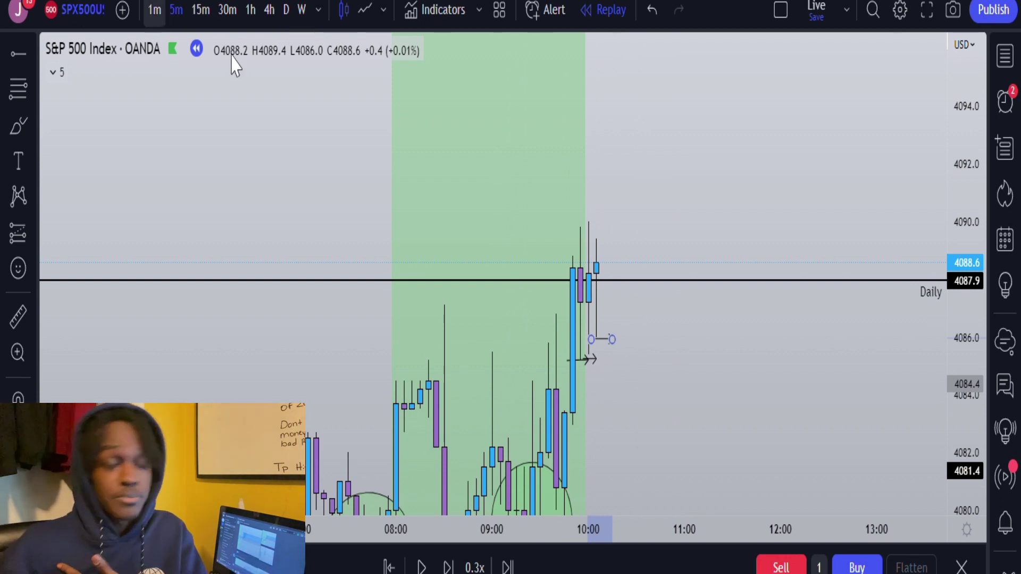
{"action": "left_click", "coordinate": [155, 9]}
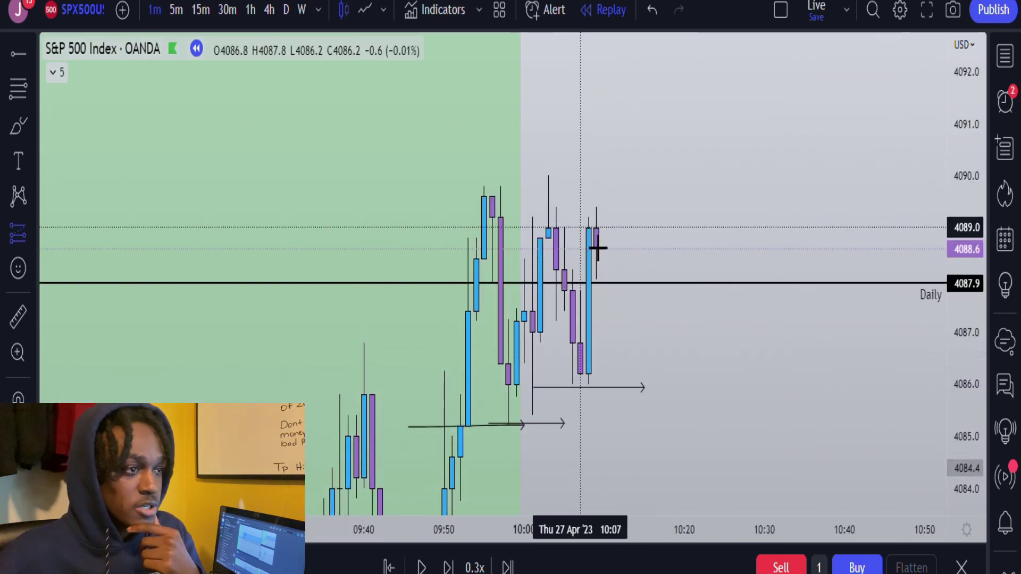
Place a long position at the 10:07 candle with entry 4089.0, stop 4085.0 and target 4097.1.
{"action": "left_click", "coordinate": [581, 229]}
{"action": "left_click", "coordinate": [632, 377]}
{"action": "left_click_drag", "start_coordinate": [580, 346], "coordinate": [567, 449]}
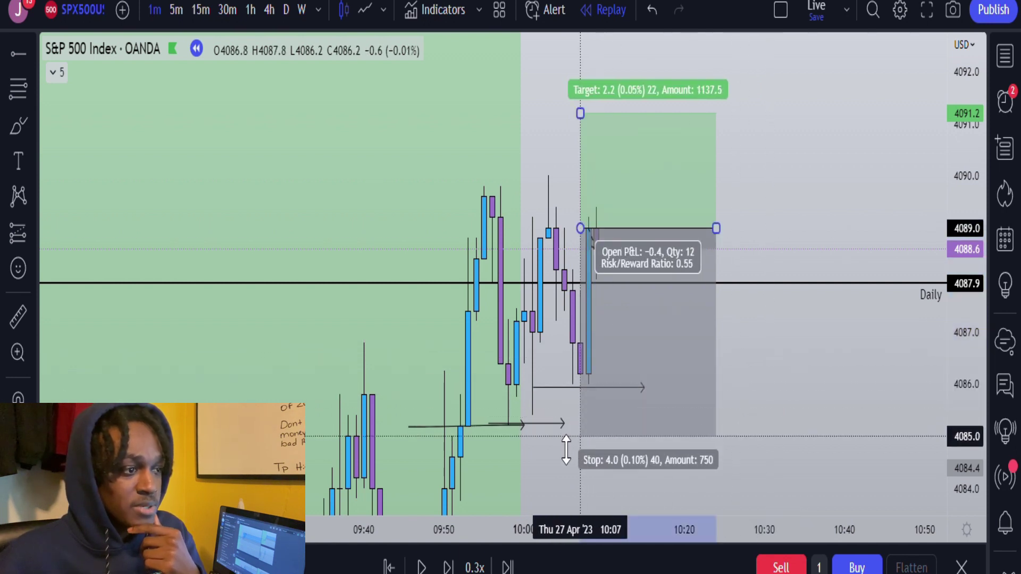
{"action": "left_click", "coordinate": [795, 233]}
{"action": "left_click_drag", "start_coordinate": [969, 45], "coordinate": [970, 282]}
{"action": "left_click_drag", "start_coordinate": [580, 188], "coordinate": [580, 242]}
{"action": "left_click", "coordinate": [859, 346]}
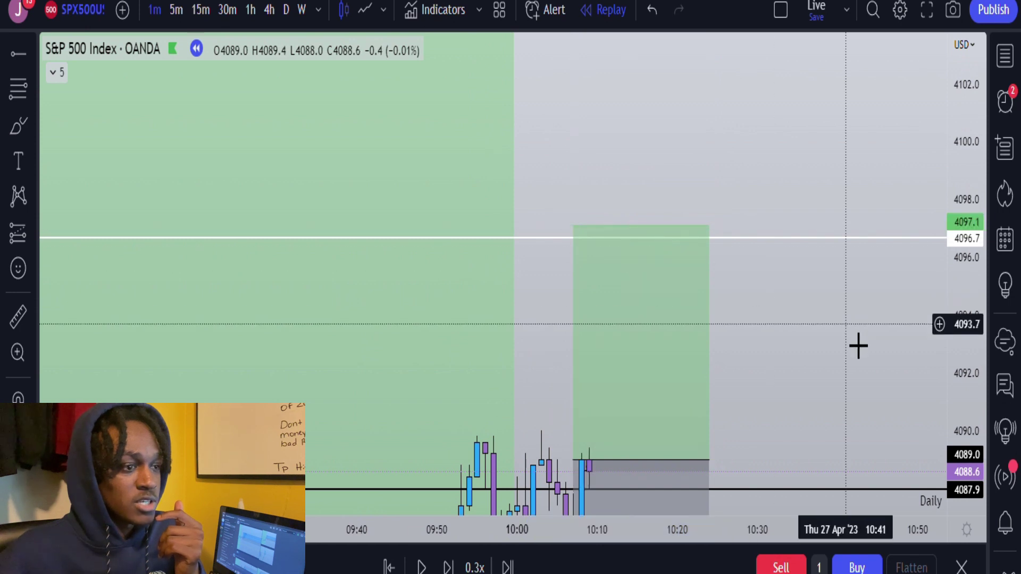
Lower the long position's entry to 4088.0, at the daily line.
{"action": "left_click_drag", "start_coordinate": [822, 357], "coordinate": [808, 182]}
{"action": "left_click", "coordinate": [588, 365]}
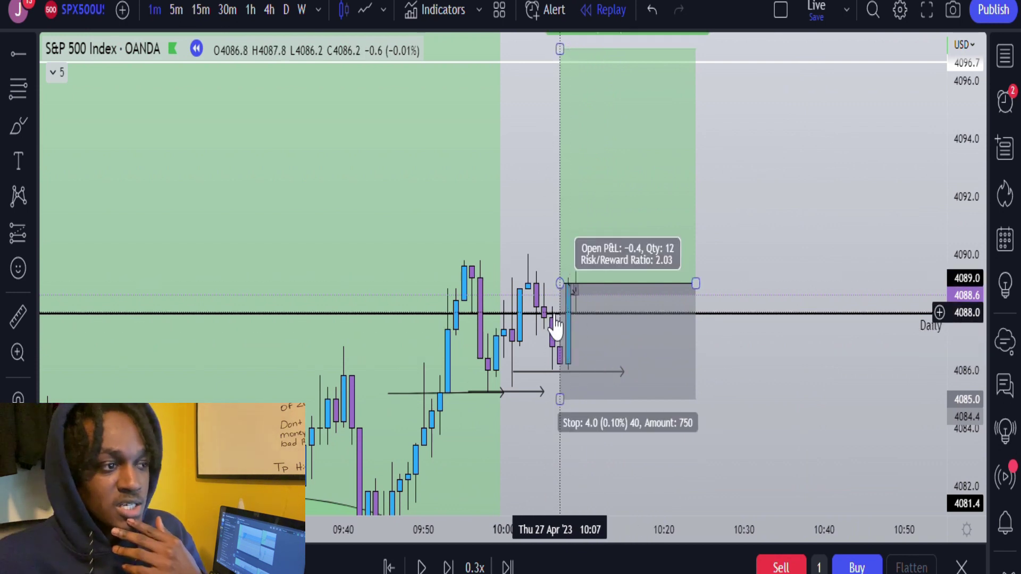
{"action": "left_click_drag", "start_coordinate": [559, 284], "coordinate": [561, 314]}
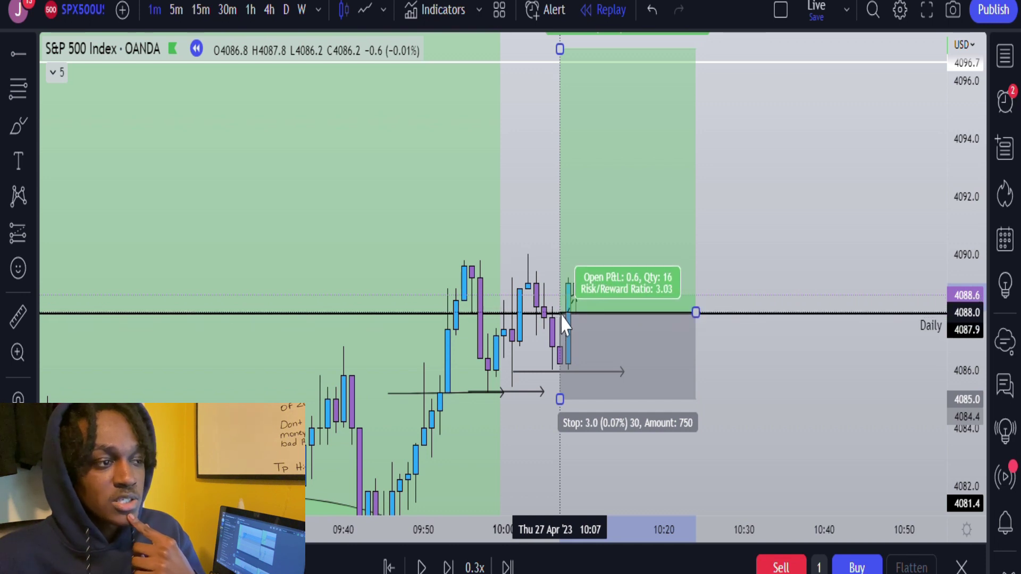
Move the long position's entry to 4089.1 at the 10:08 candle.
{"action": "left_click_drag", "start_coordinate": [562, 313], "coordinate": [570, 292]}
{"action": "left_click", "coordinate": [838, 271]}
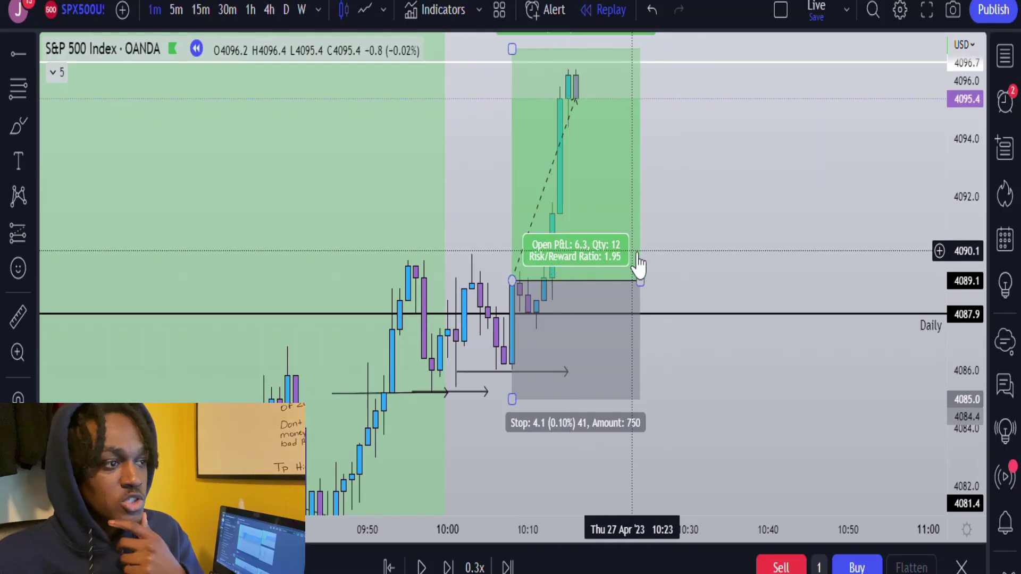
{"action": "left_click", "coordinate": [662, 314]}
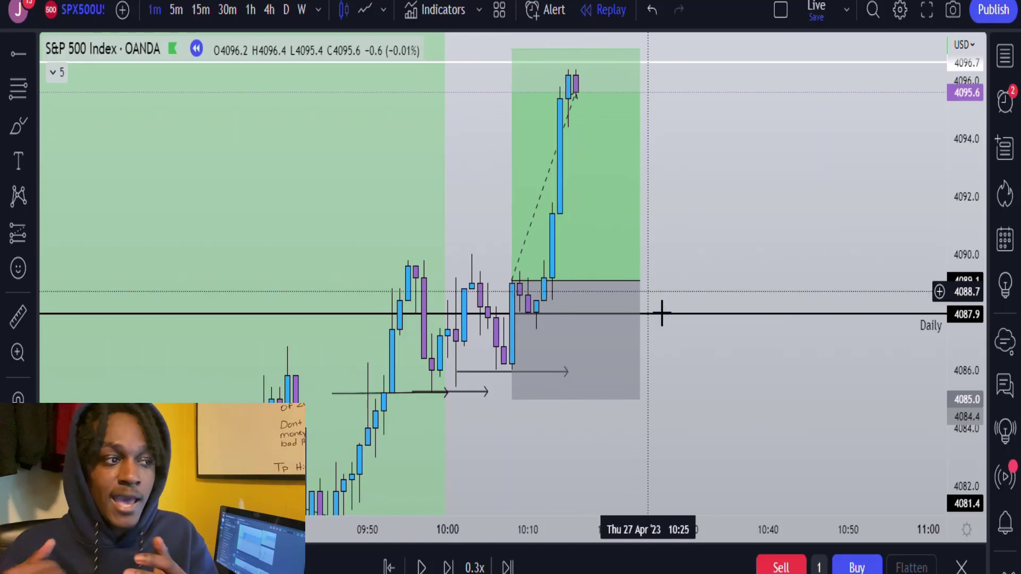
Shift the long position's entry to 4087.9 at the 10:11 candle, on the daily line.
{"action": "left_click", "coordinate": [530, 296]}
{"action": "left_click_drag", "start_coordinate": [513, 282], "coordinate": [537, 318]}
{"action": "left_click", "coordinate": [777, 244]}
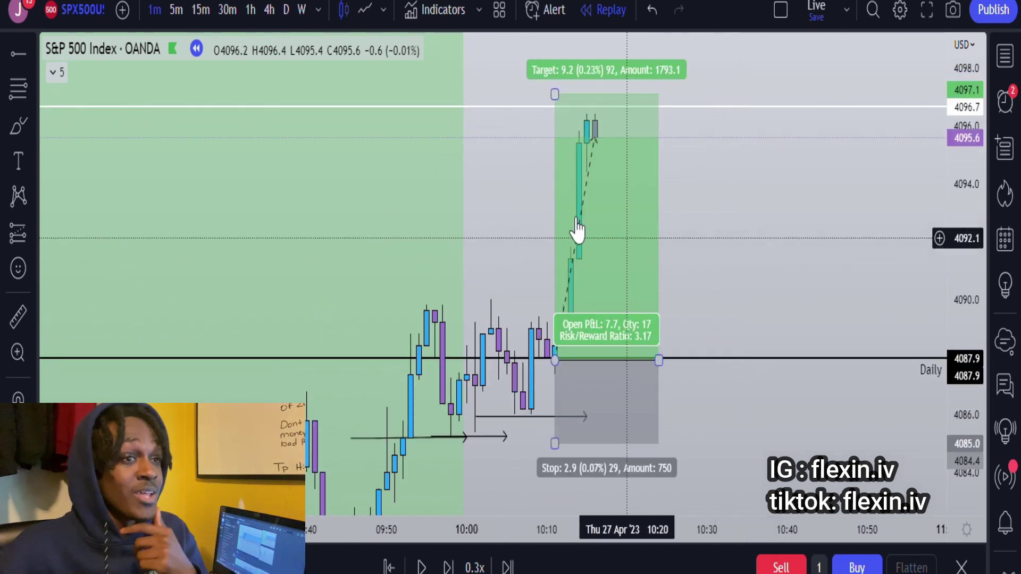
Delete the long position and switch to the 1-hour chart.
{"action": "left_click", "coordinate": [597, 231]}
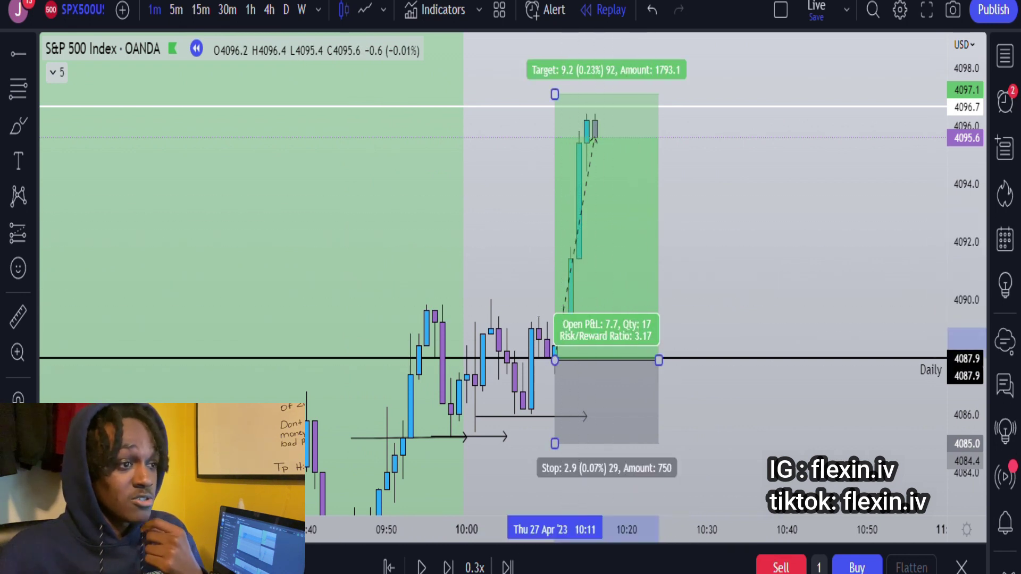
{"action": "key", "text": "Delete"}
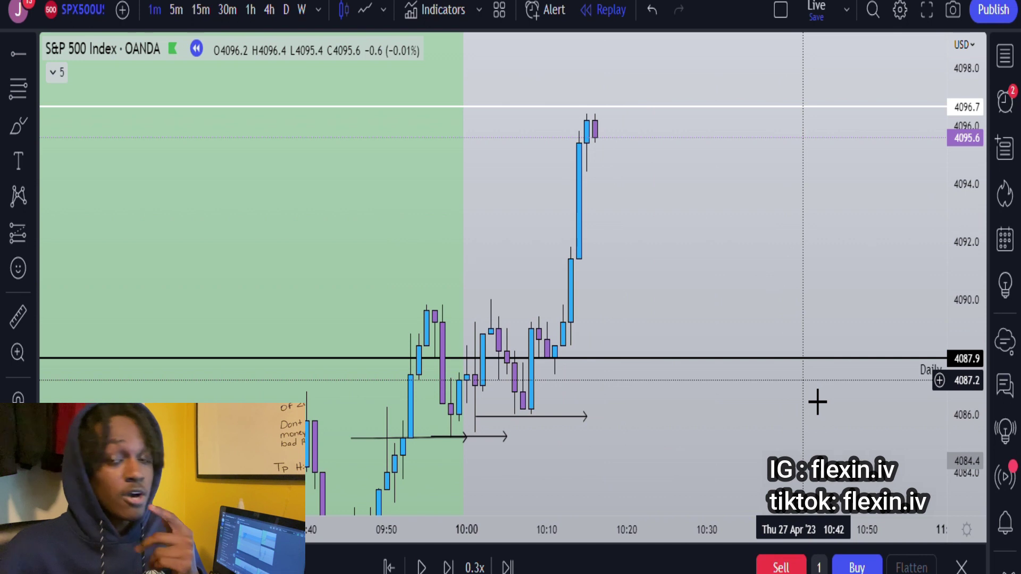
{"action": "left_click", "coordinate": [251, 9]}
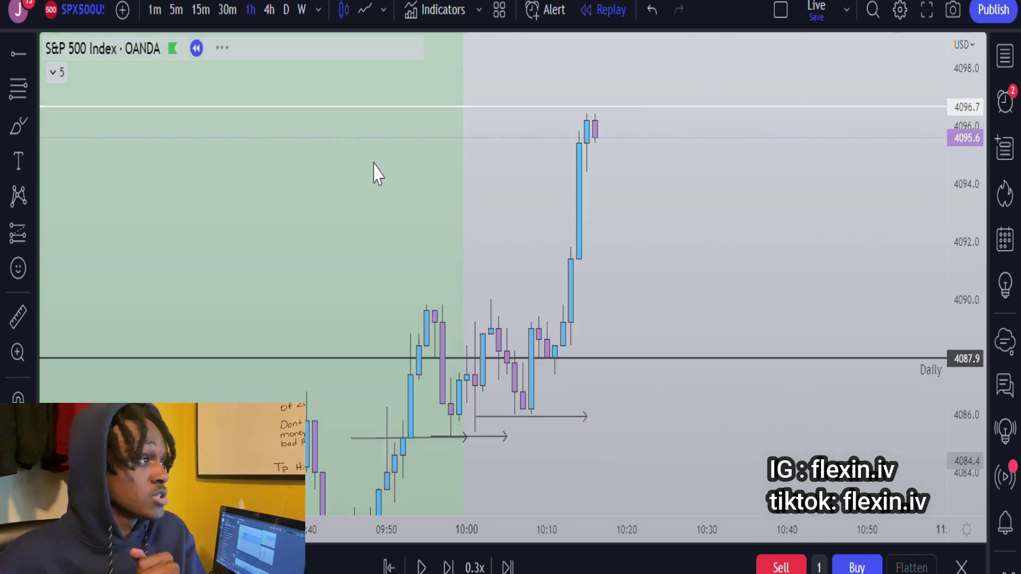
Replace the white horizontal ray with a new one at 4096.6, starting at the top of the earlier swing-high candle body.
{"action": "scroll", "coordinate": [547, 219], "scroll_direction": "up", "scroll_amount": 5}
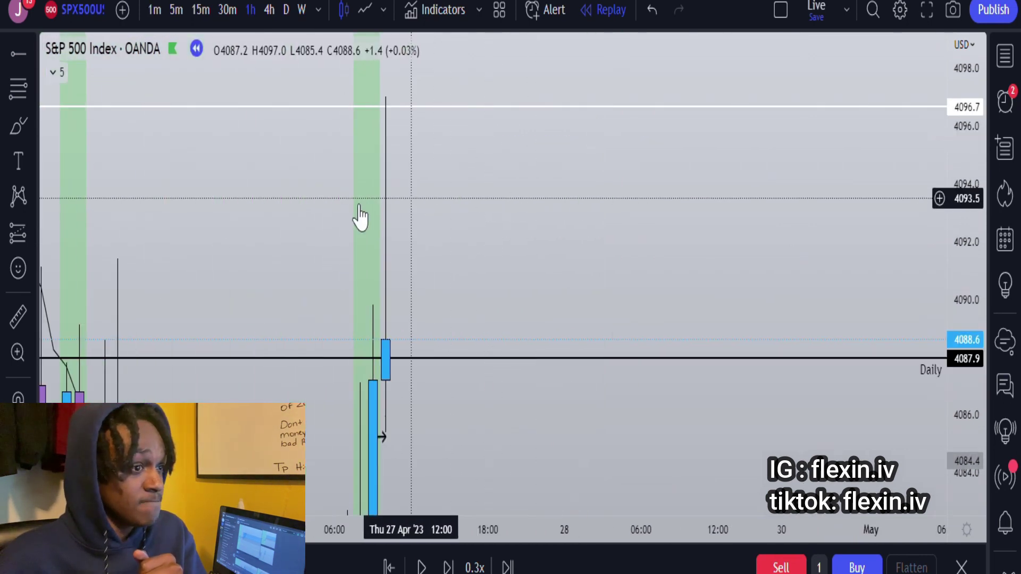
{"action": "left_click_drag", "start_coordinate": [271, 260], "coordinate": [573, 278]}
{"action": "scroll", "coordinate": [531, 277], "scroll_direction": "up", "scroll_amount": 1}
{"action": "left_click_drag", "start_coordinate": [458, 276], "coordinate": [535, 320]}
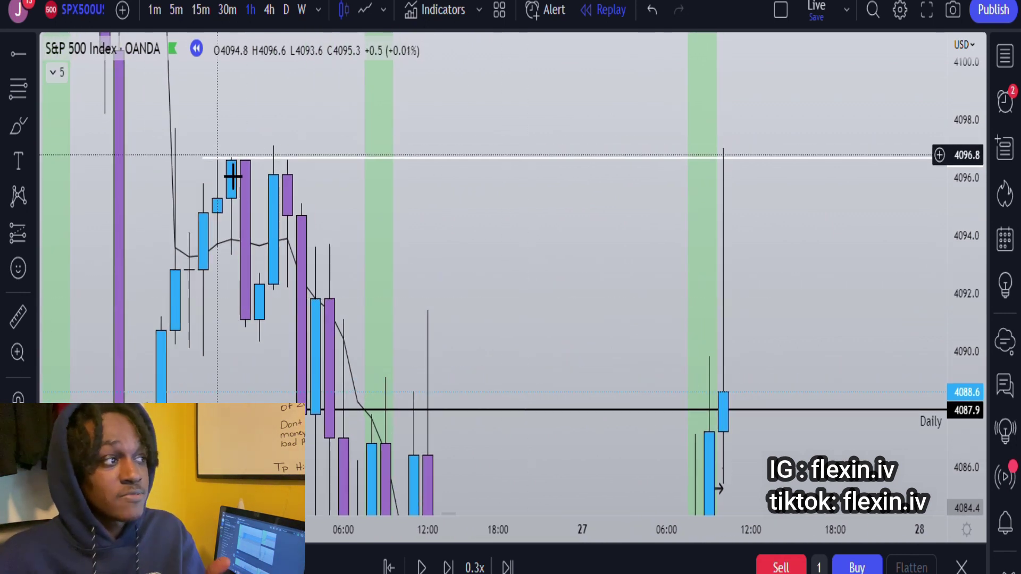
{"action": "left_click", "coordinate": [204, 158]}
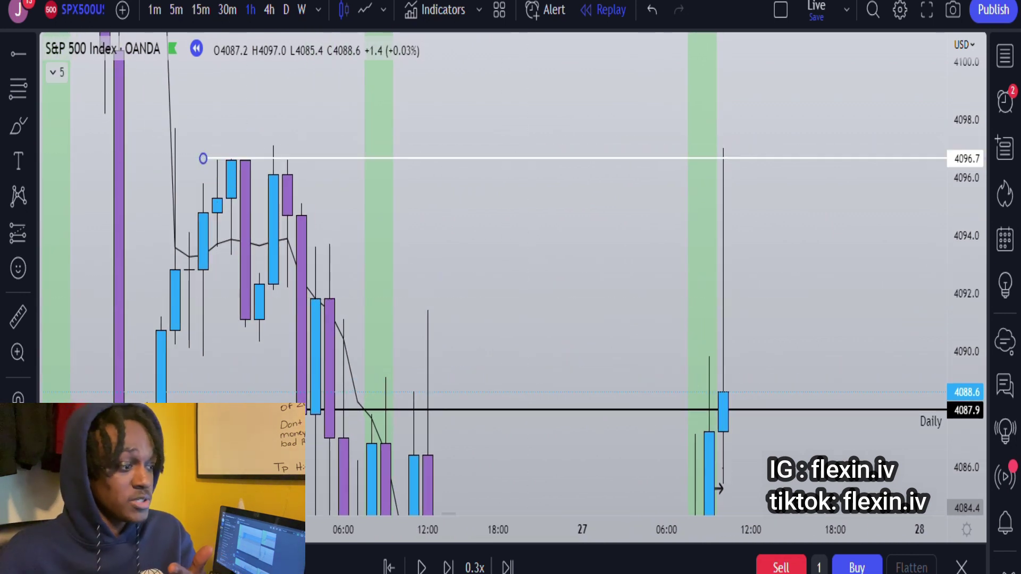
{"action": "key", "text": "Delete"}
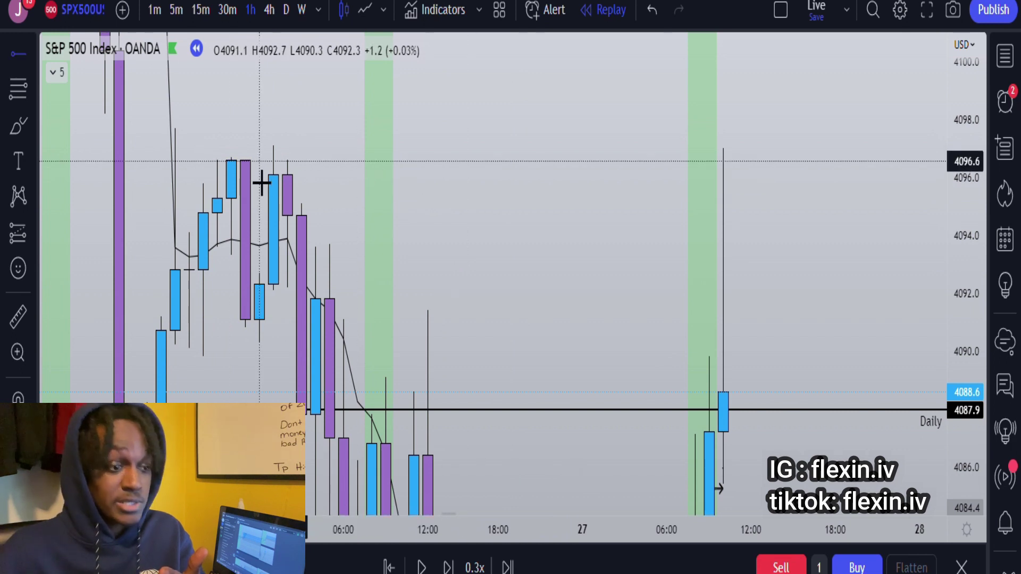
{"action": "left_click", "coordinate": [230, 161]}
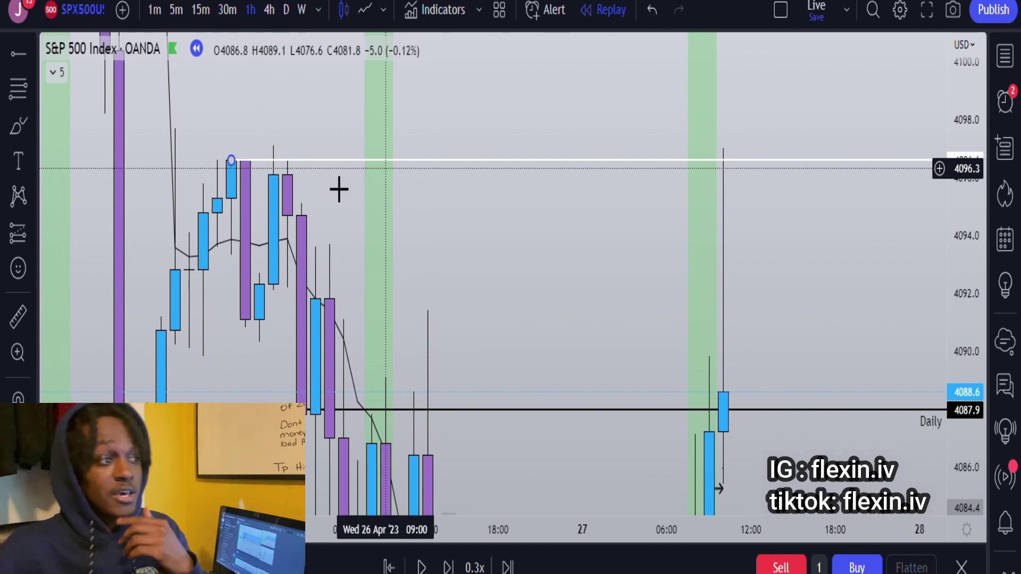
{"action": "left_click_drag", "start_coordinate": [827, 379], "coordinate": [801, 355]}
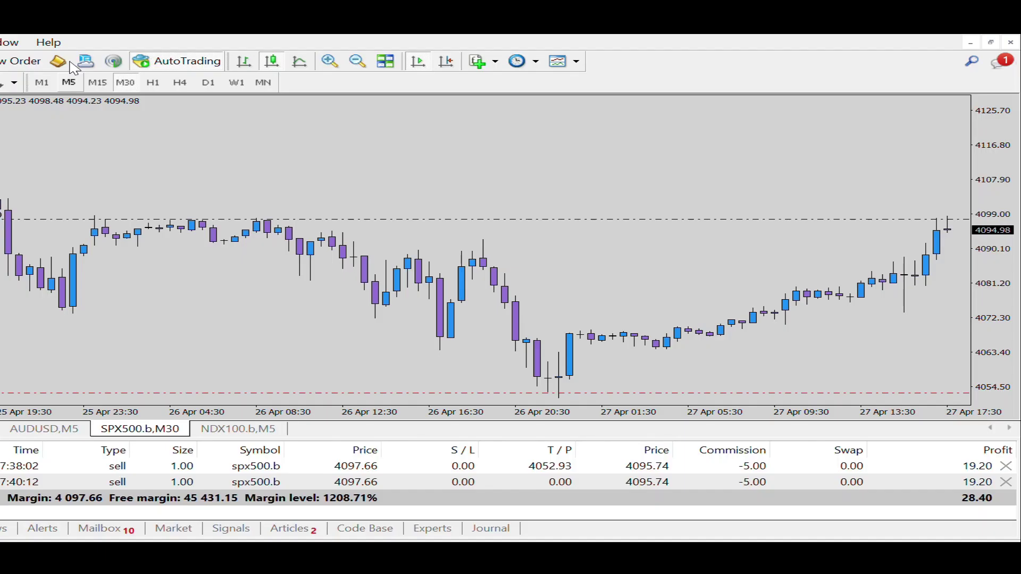
Show the SPX500.b chart in MetaTrader on the 5-minute timeframe and rescale its price axis.
{"action": "left_click", "coordinate": [69, 83]}
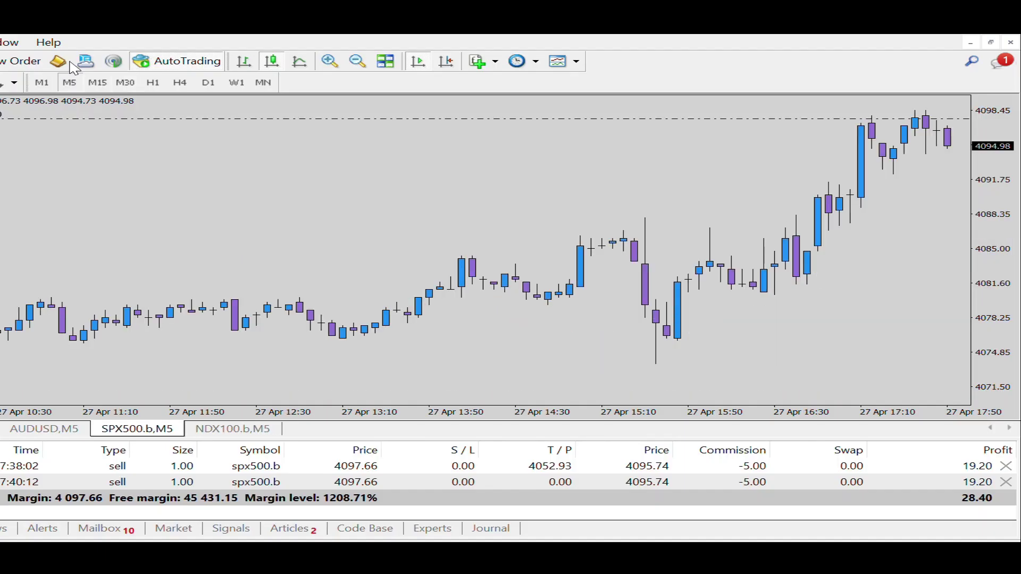
{"action": "left_click_drag", "start_coordinate": [1006, 188], "coordinate": [1005, 218]}
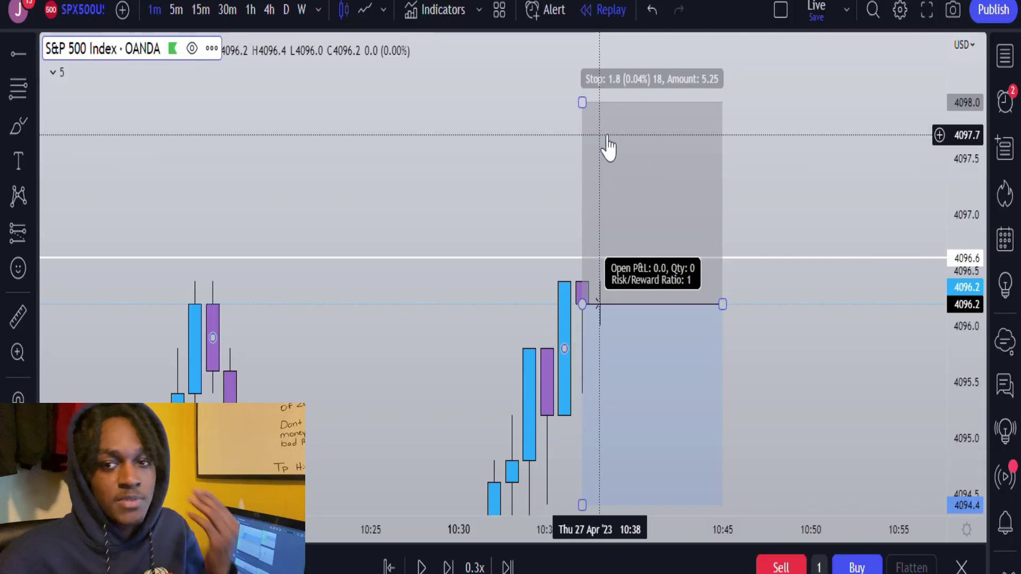
In TradingView, raise the short position's stop to 4098.2 and step the 1-minute replay forward to the 10:42 candle.
{"action": "left_click", "coordinate": [588, 117]}
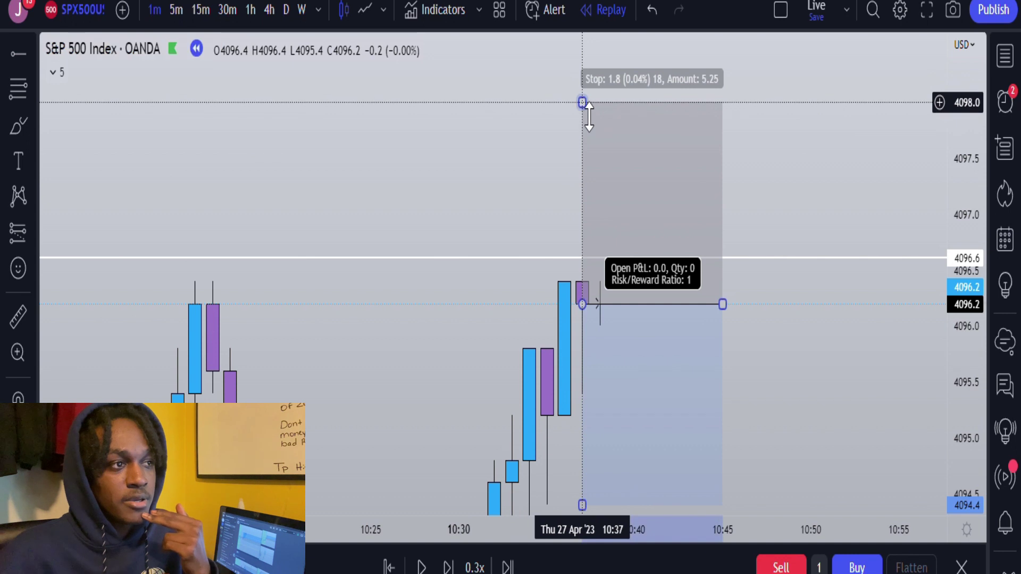
{"action": "left_click_drag", "start_coordinate": [598, 116], "coordinate": [651, 96]}
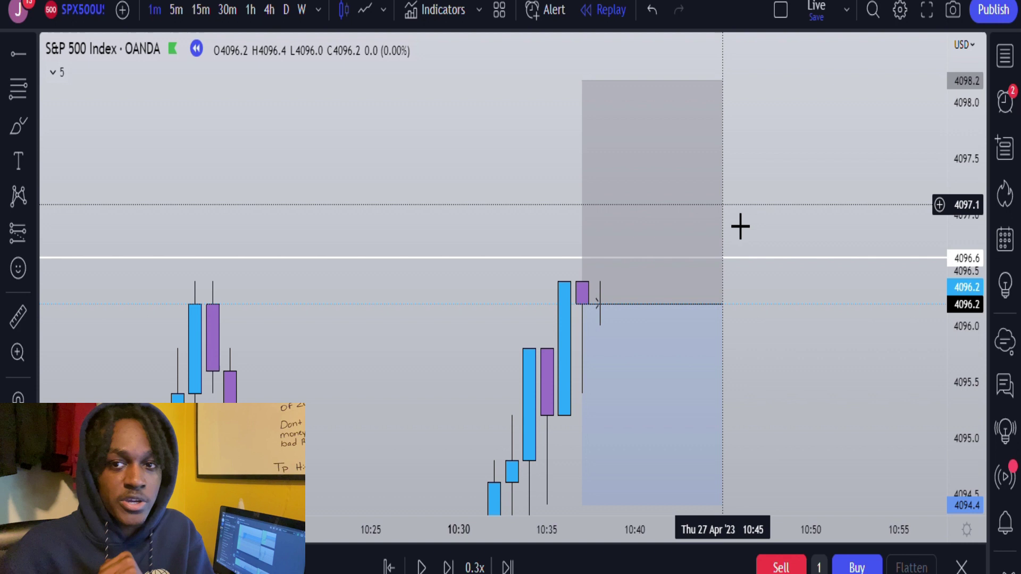
{"action": "left_click", "coordinate": [448, 567]}
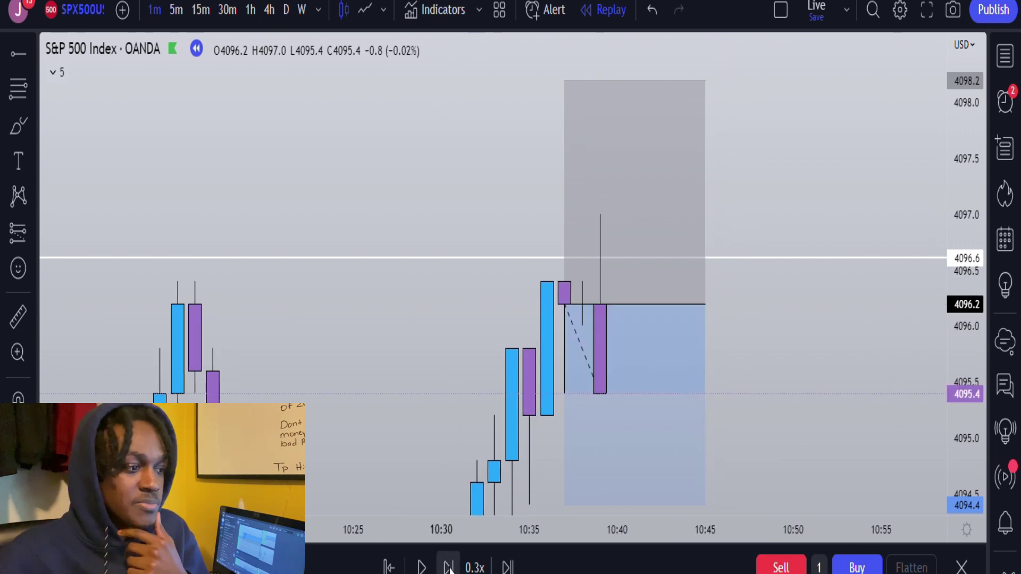
{"action": "left_click", "coordinate": [448, 567]}
{"action": "left_click", "coordinate": [448, 567]}
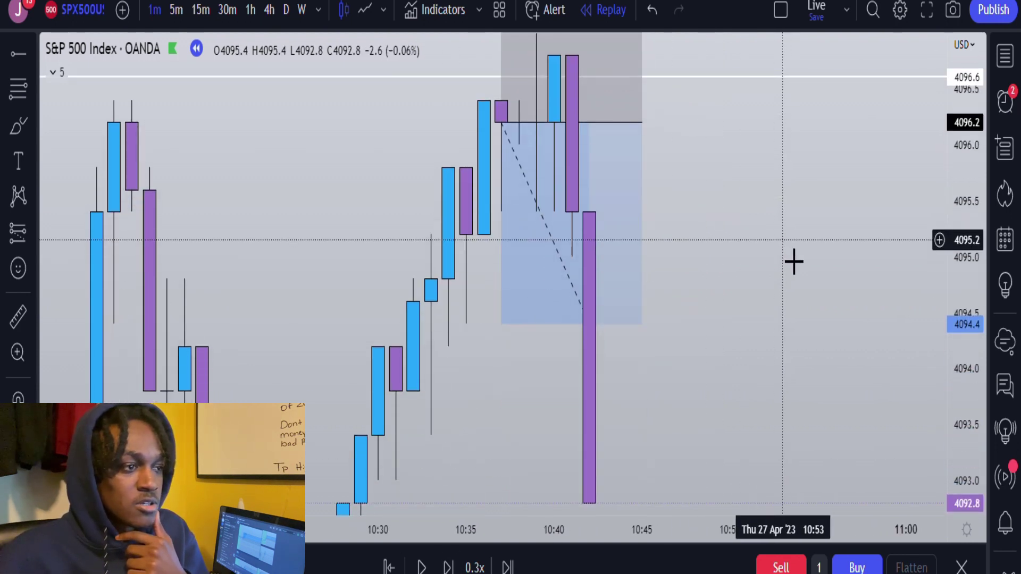
Lower the short position's target to 4087.9, at the daily line.
{"action": "left_click_drag", "start_coordinate": [501, 303], "coordinate": [475, 524]}
{"action": "left_click_drag", "start_coordinate": [824, 319], "coordinate": [818, 160]}
{"action": "scroll", "coordinate": [821, 162], "scroll_direction": "down", "scroll_amount": 5}
{"action": "left_click_drag", "start_coordinate": [968, 200], "coordinate": [968, 208]}
{"action": "left_click_drag", "start_coordinate": [707, 324], "coordinate": [707, 435]}
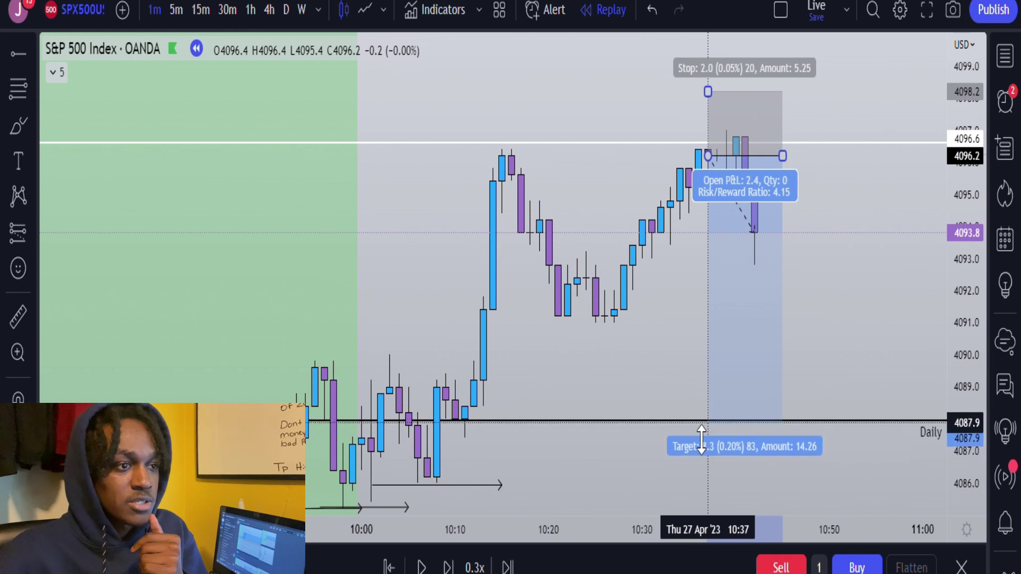
Switch to the 5-minute chart and step the replay forward to the 11:20 candle.
{"action": "left_click", "coordinate": [180, 13]}
{"action": "left_click", "coordinate": [448, 567]}
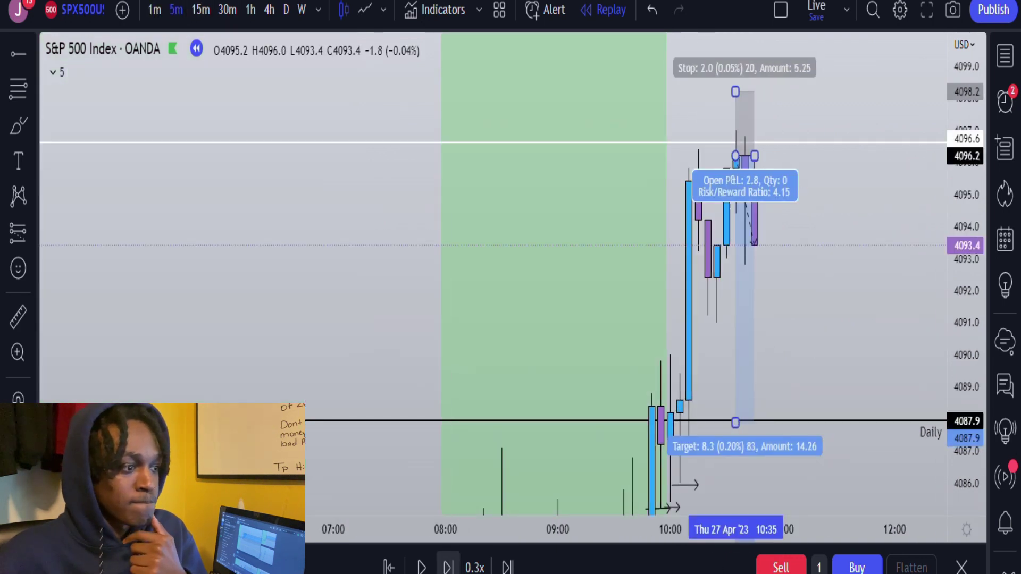
{"action": "left_click", "coordinate": [448, 566]}
{"action": "left_click", "coordinate": [449, 567]}
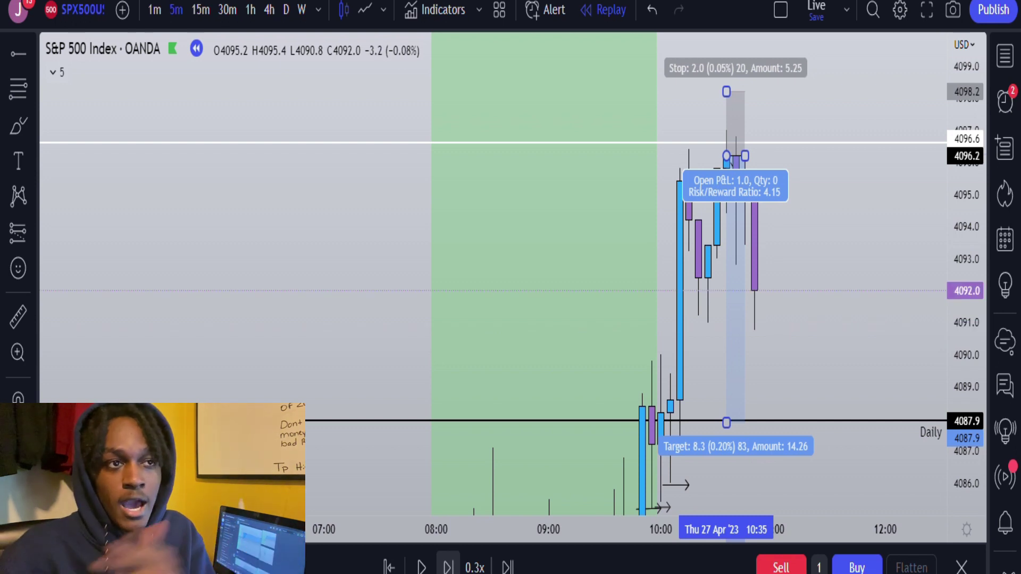
{"action": "left_click", "coordinate": [448, 567]}
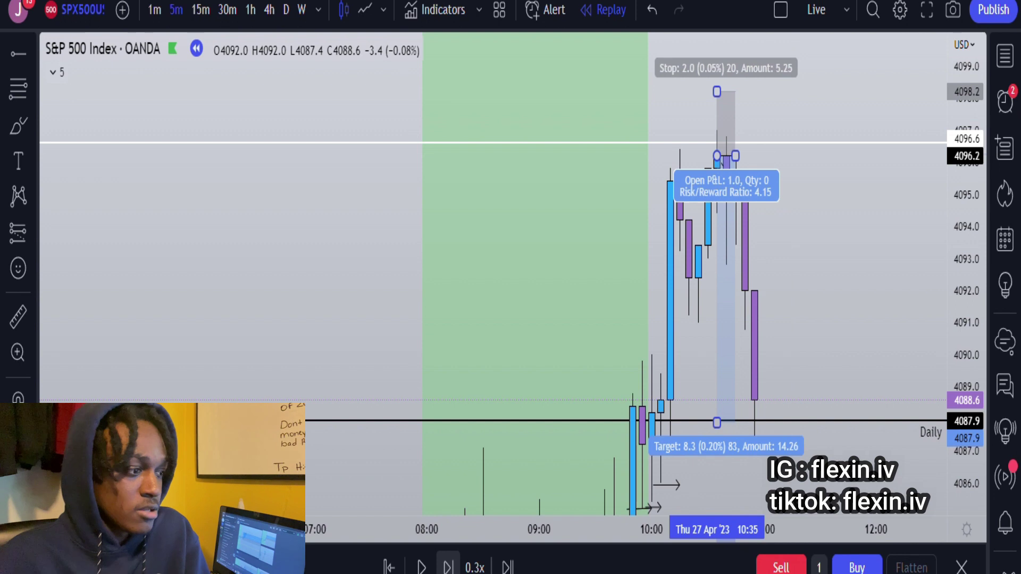
{"action": "left_click", "coordinate": [447, 567]}
{"action": "left_click", "coordinate": [448, 566]}
{"action": "left_click", "coordinate": [447, 567]}
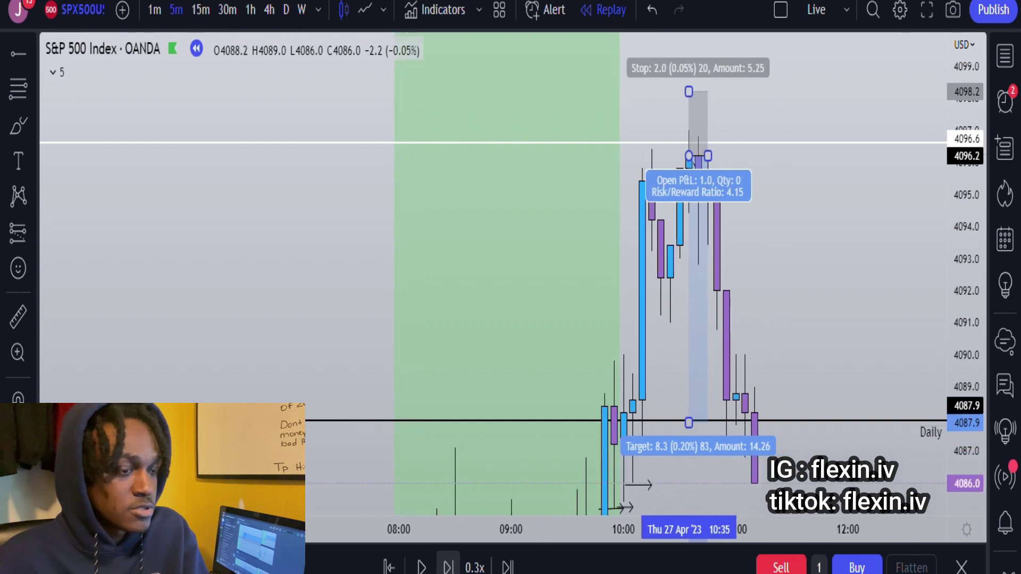
{"action": "left_click", "coordinate": [448, 567]}
{"action": "left_click", "coordinate": [447, 566]}
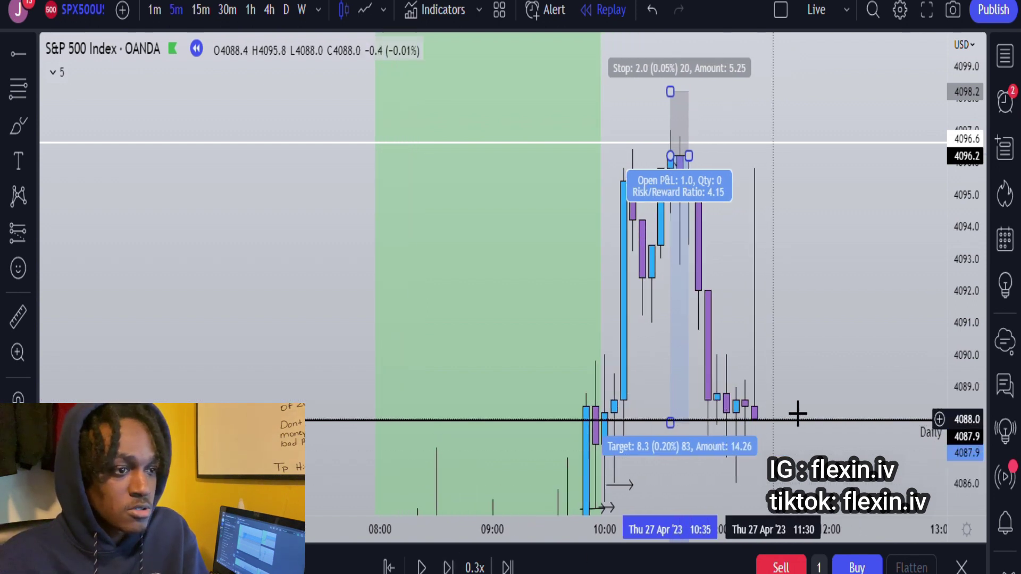
Sketch a zigzag path arrow from the 09:30 low up to about 4095, down to the daily line and up to about 4098, and remove it.
{"action": "left_click_drag", "start_coordinate": [819, 366], "coordinate": [803, 193]}
{"action": "scroll", "coordinate": [900, 152], "scroll_direction": "down", "scroll_amount": 2}
{"action": "scroll", "coordinate": [900, 152], "scroll_direction": "down", "scroll_amount": 2}
{"action": "left_click_drag", "start_coordinate": [961, 140], "coordinate": [966, 394]}
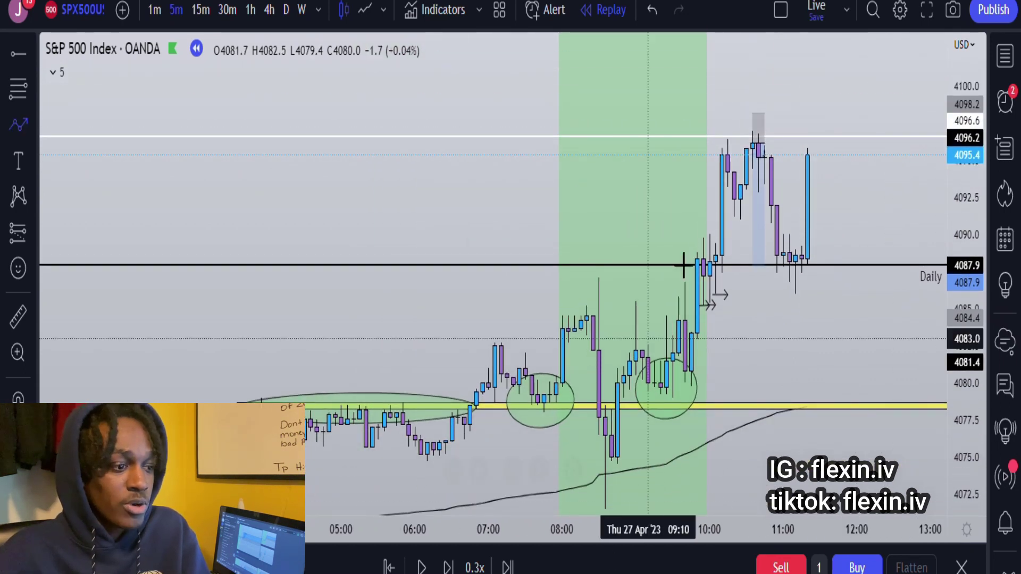
{"action": "left_click", "coordinate": [672, 374]}
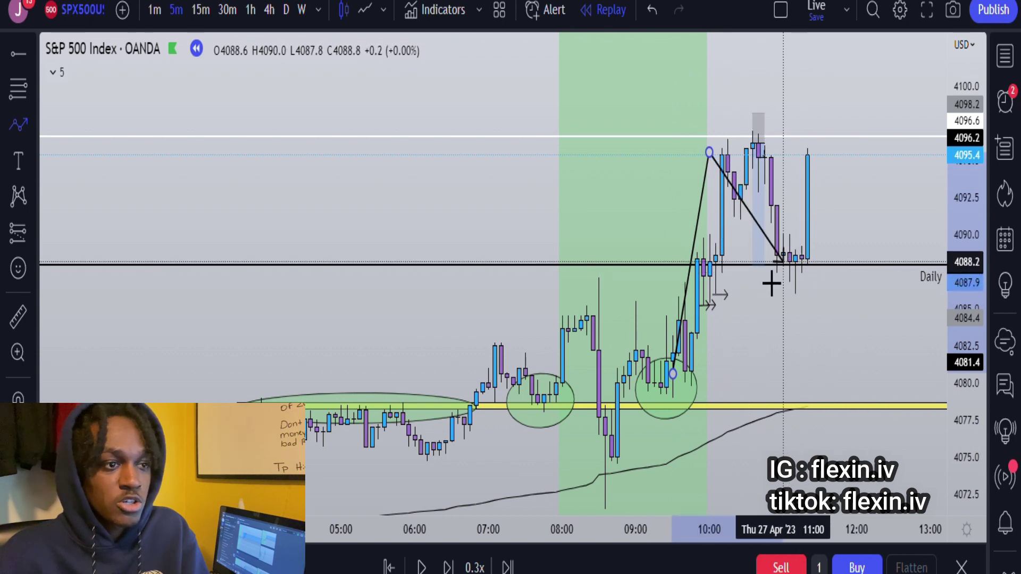
{"action": "left_click", "coordinate": [799, 290]}
{"action": "double_click", "coordinate": [819, 115]}
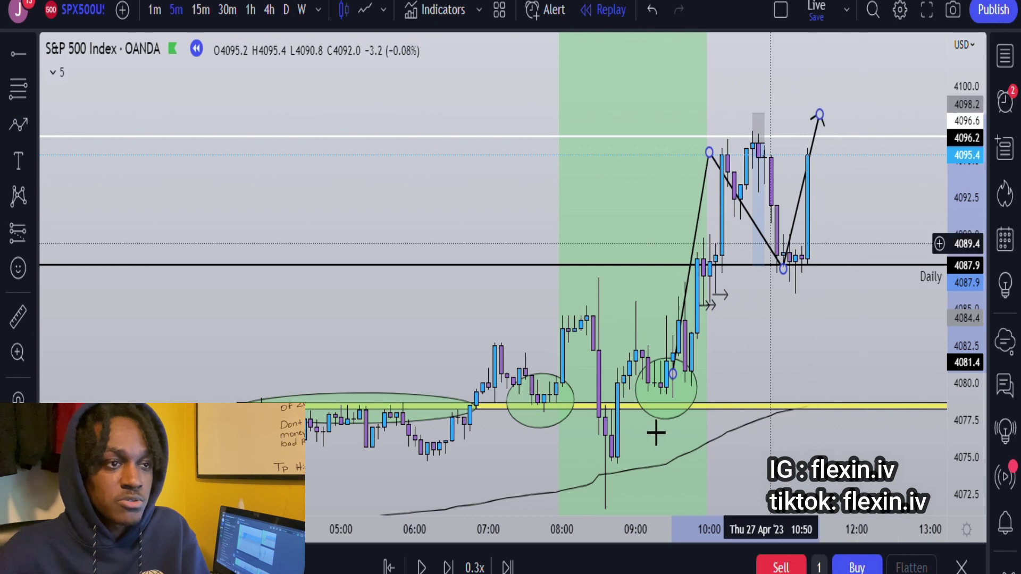
{"action": "key", "text": "Delete"}
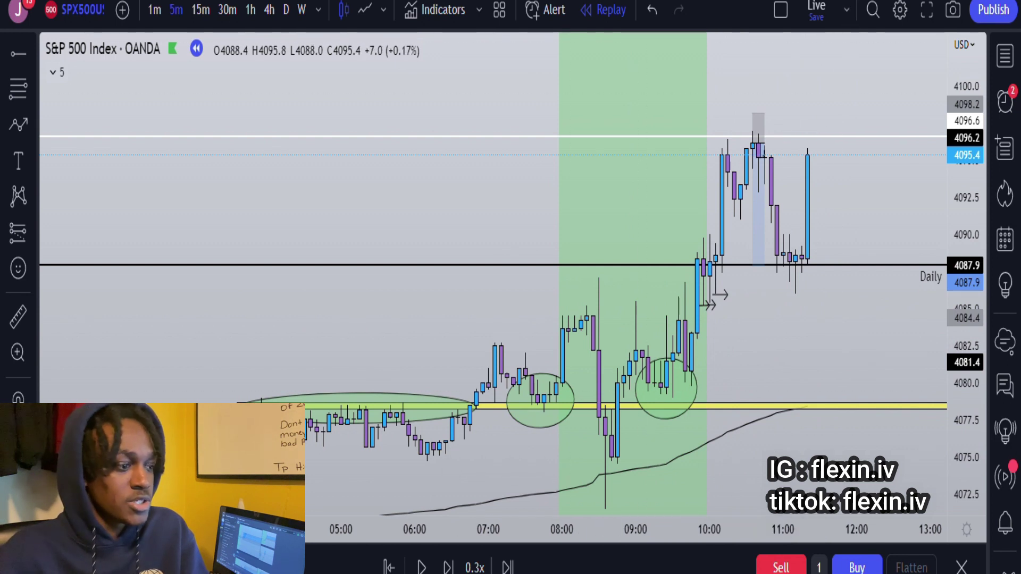
Place a long position at the 11:10 candle with entry 4088.2, stop 4085.8 and target 4096.4.
{"action": "left_click", "coordinate": [804, 280]}
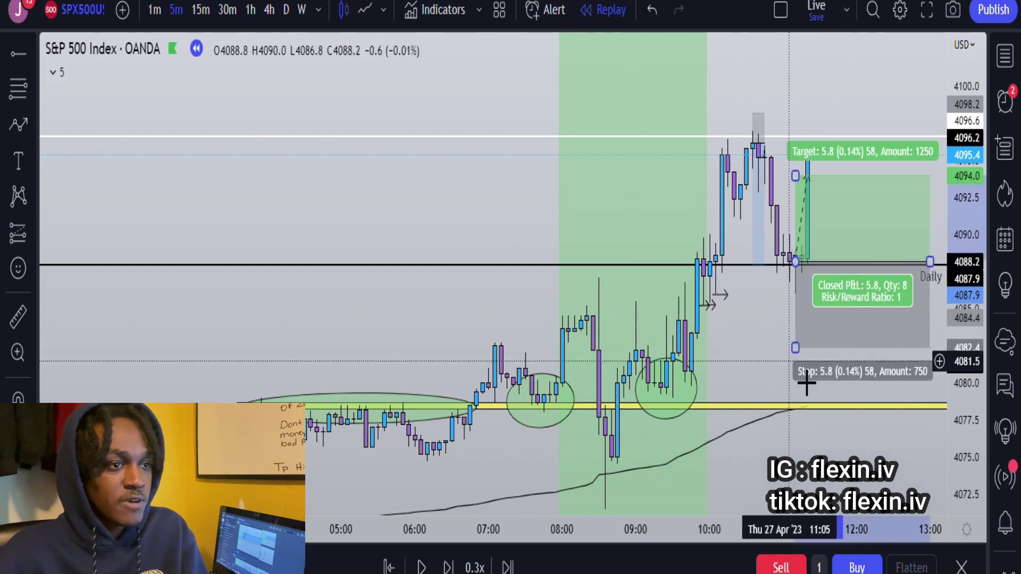
{"action": "left_click_drag", "start_coordinate": [799, 366], "coordinate": [802, 311]}
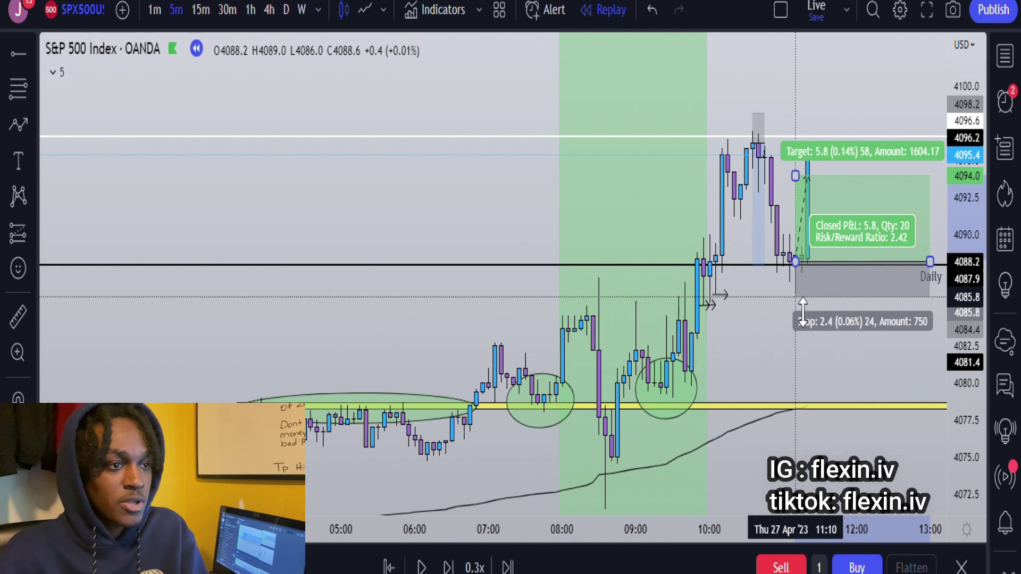
{"action": "left_click_drag", "start_coordinate": [804, 195], "coordinate": [794, 154]}
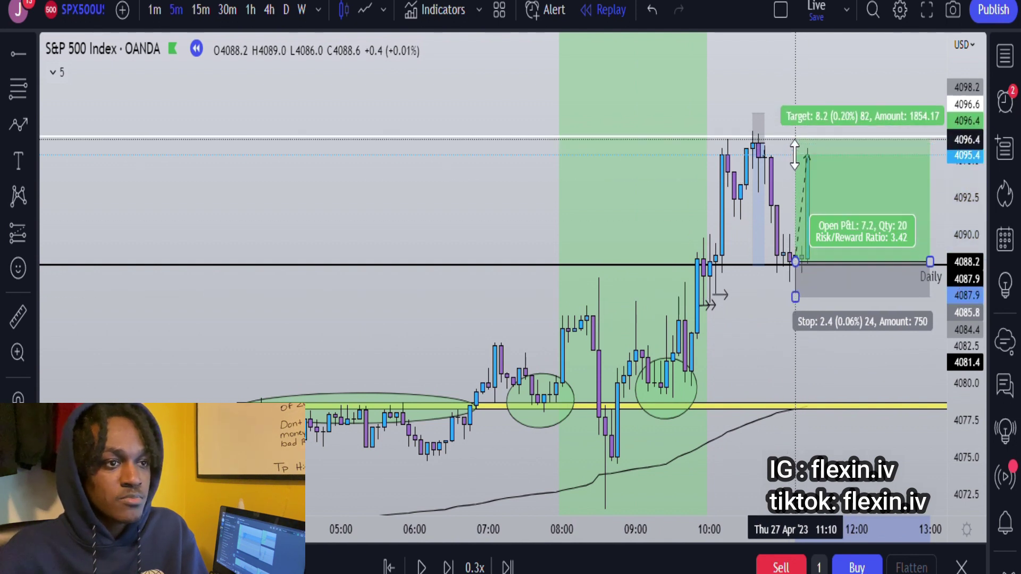
{"action": "left_click_drag", "start_coordinate": [797, 87], "coordinate": [643, 138]}
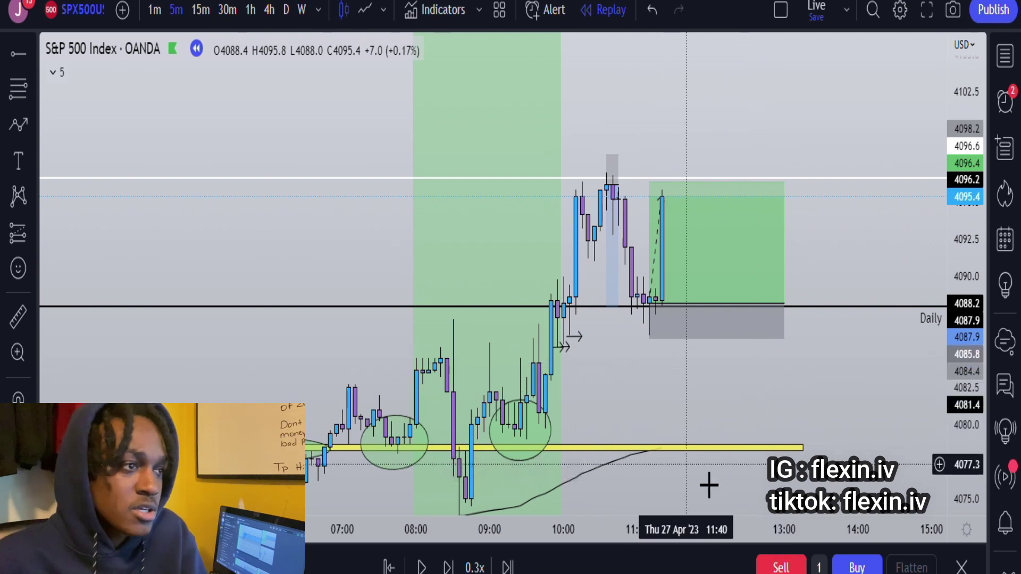
Delete the long position at the 11:10 candle.
{"action": "scroll", "coordinate": [823, 439], "scroll_direction": "down", "scroll_amount": 3}
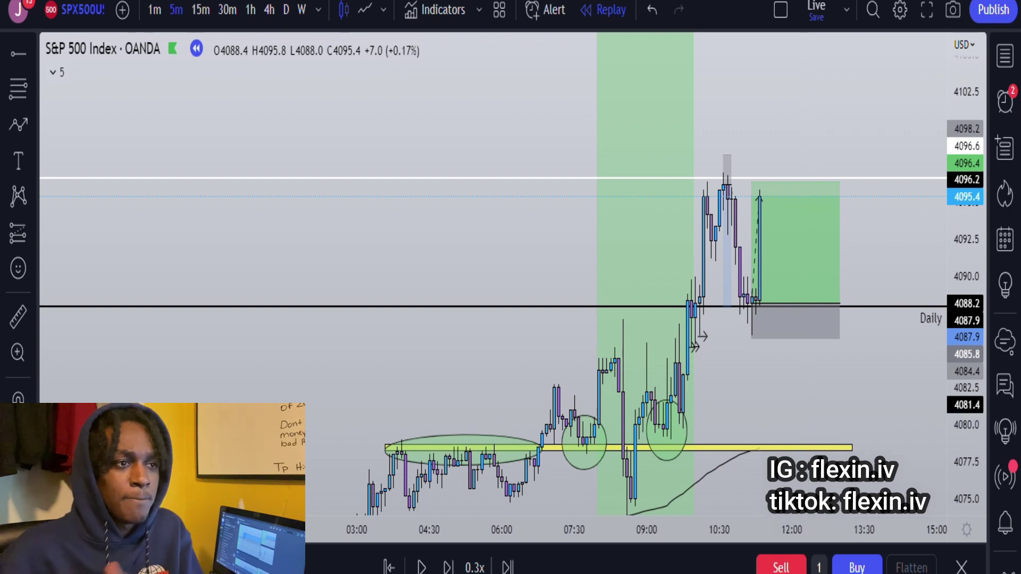
{"action": "left_click", "coordinate": [755, 293]}
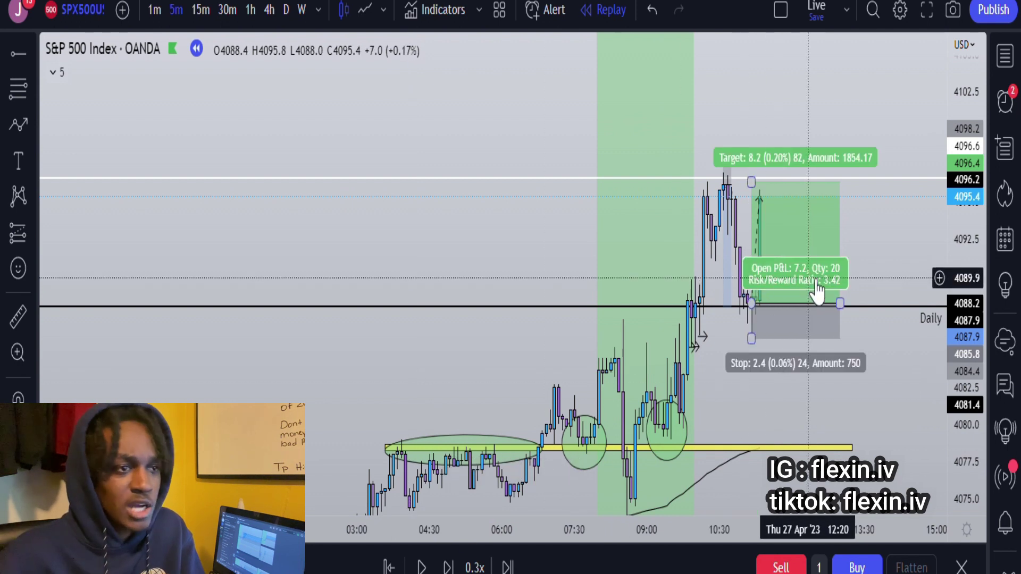
{"action": "key", "text": "Delete"}
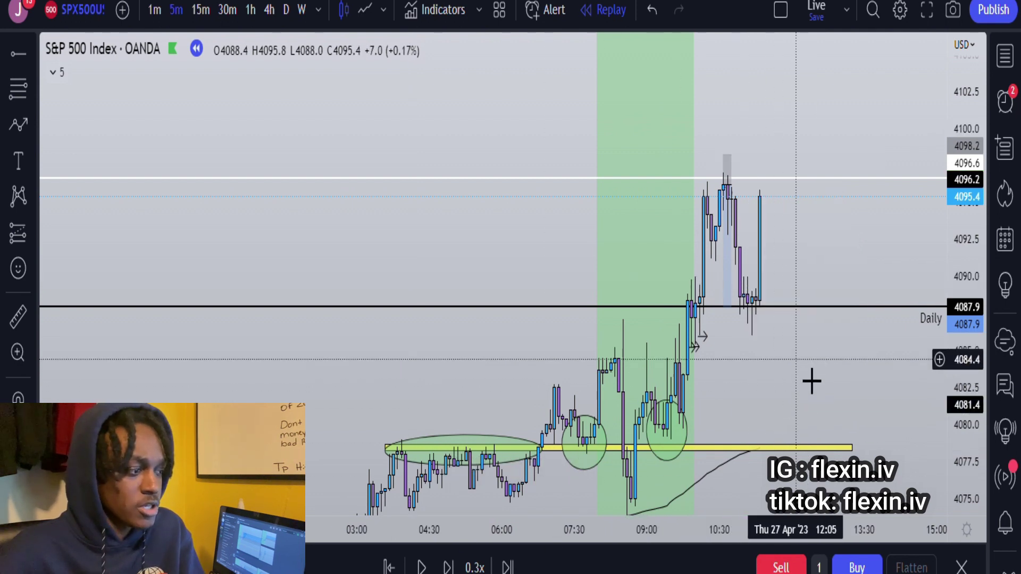
Advance the replay to the 11:25 candle and draw a horizontal trend line at 4097.0 from 10:15 to about 12:35.
{"action": "scroll", "coordinate": [812, 378], "scroll_direction": "up", "scroll_amount": 4}
{"action": "left_click_drag", "start_coordinate": [970, 462], "coordinate": [969, 377]}
{"action": "left_click_drag", "start_coordinate": [761, 256], "coordinate": [724, 364]}
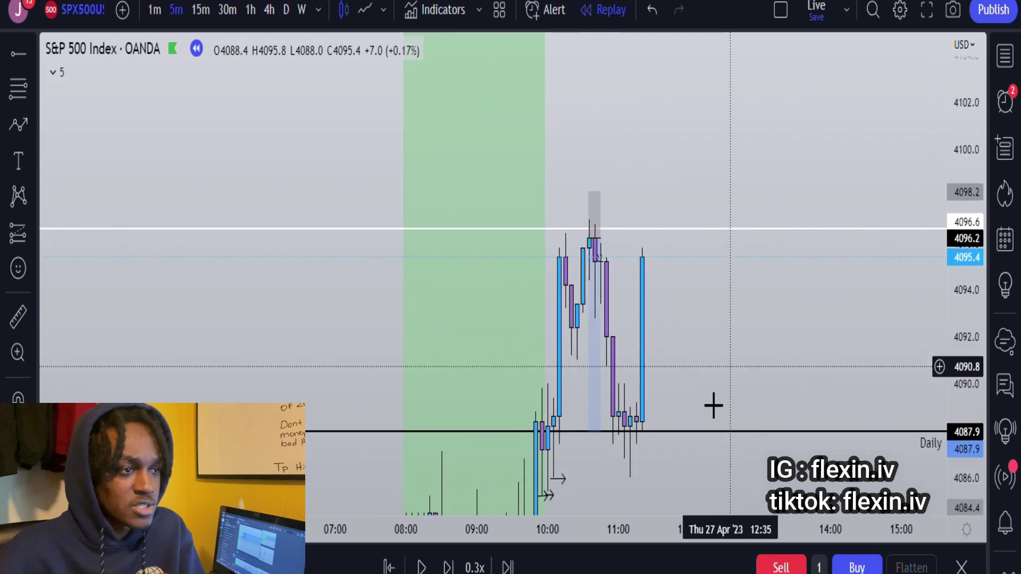
{"action": "left_click", "coordinate": [448, 566]}
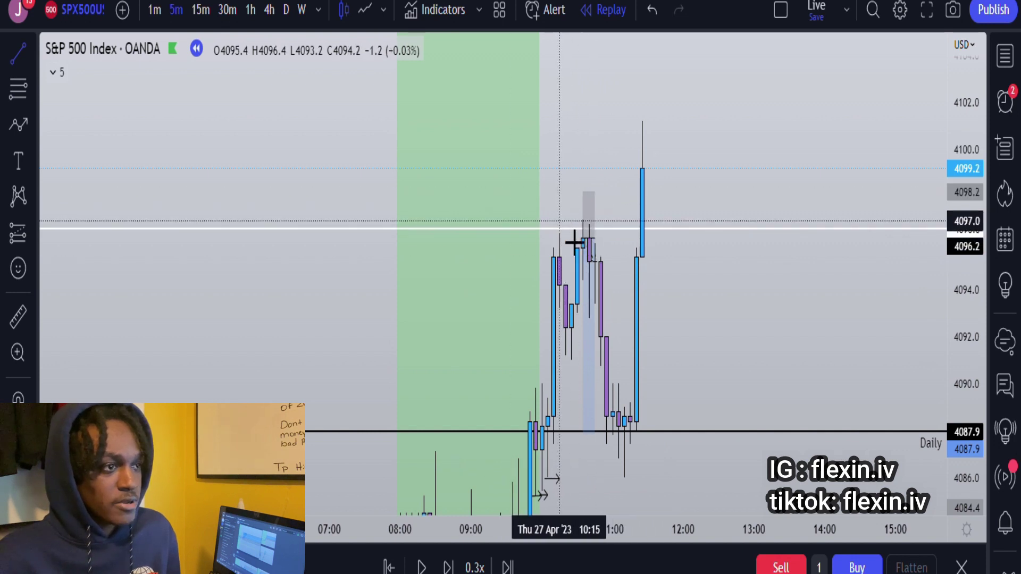
{"action": "left_click", "coordinate": [559, 221]}
{"action": "left_click", "coordinate": [732, 235]}
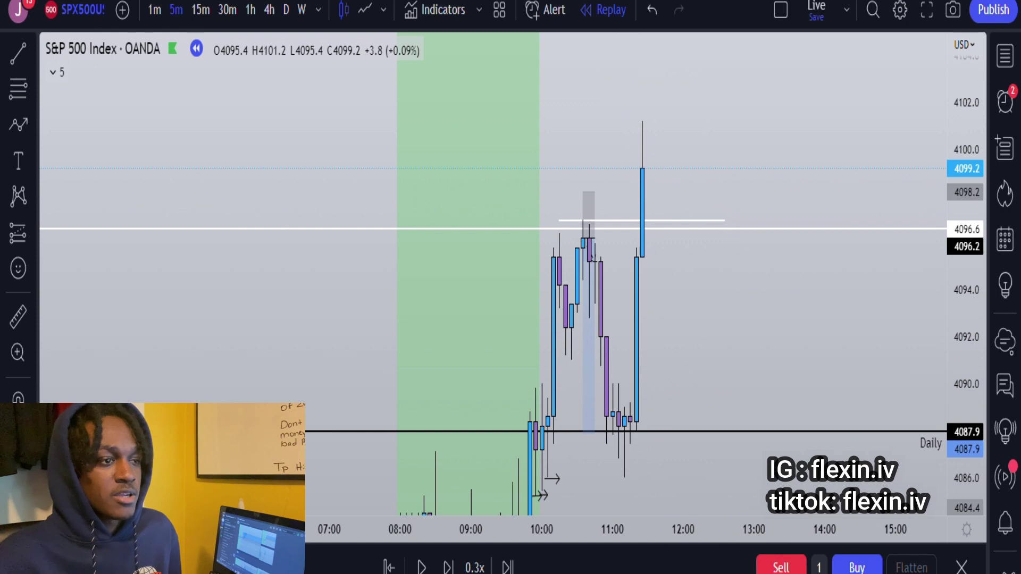
Place a long position at the 11:25 candle with entry 4097.0, stop 4095.3 and target 4100.4.
{"action": "left_click", "coordinate": [643, 220]}
{"action": "left_click_drag", "start_coordinate": [644, 373], "coordinate": [644, 261]}
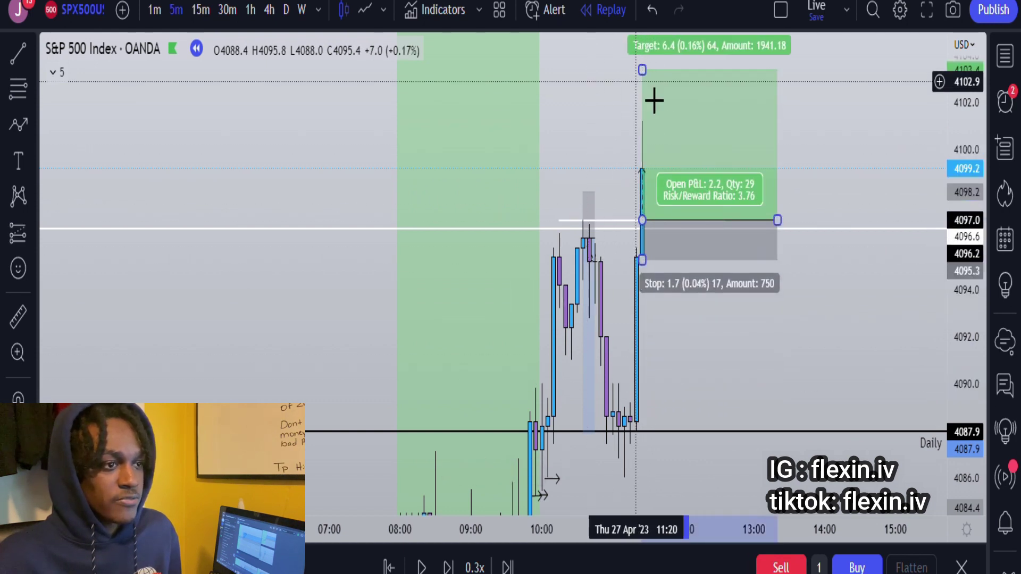
{"action": "left_click_drag", "start_coordinate": [641, 70], "coordinate": [586, 155]}
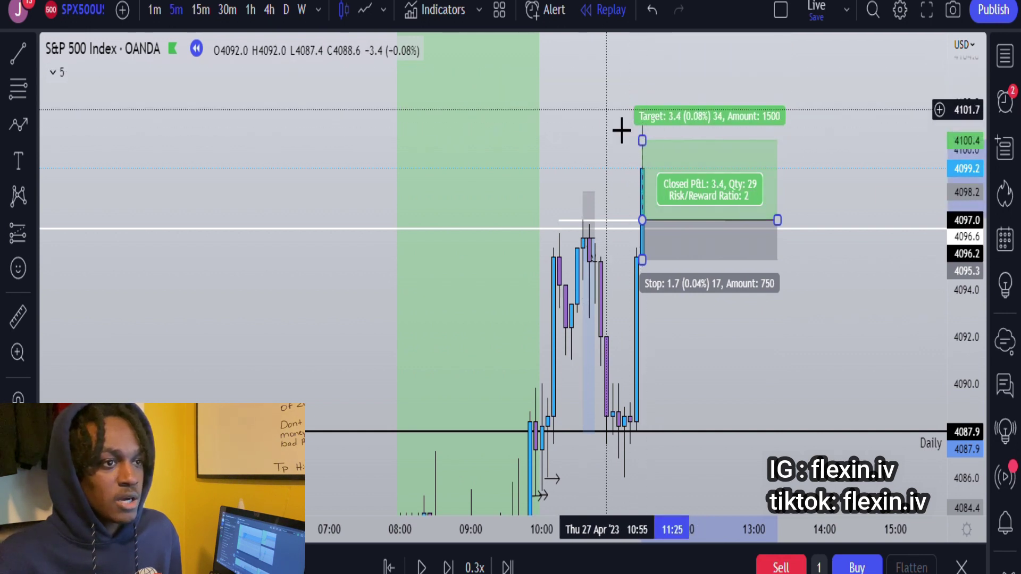
Switch to the 1-minute chart and raise the long position's target to 4110.4, the lower edge of the white zone.
{"action": "left_click", "coordinate": [154, 9]}
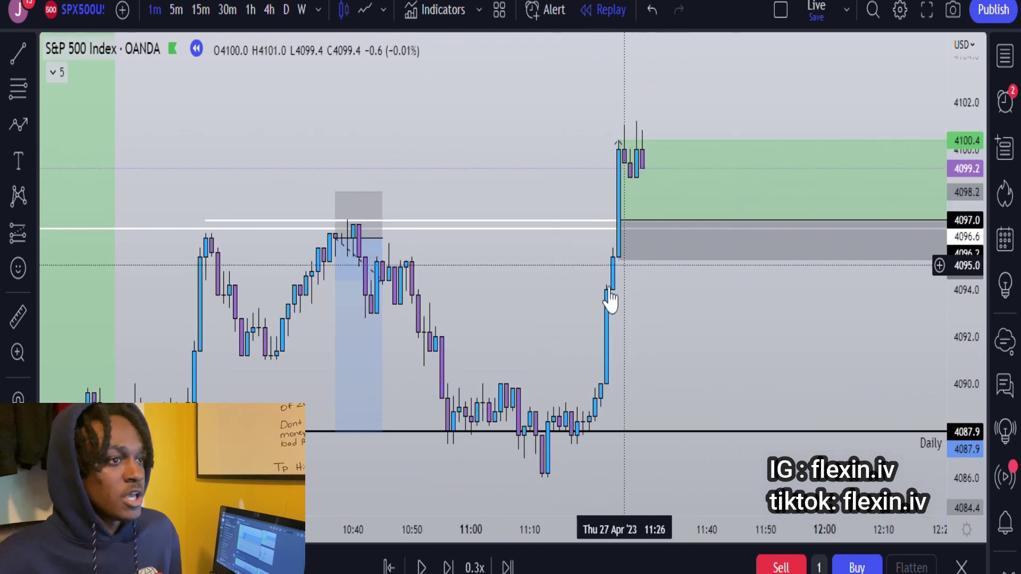
{"action": "scroll", "coordinate": [765, 105], "scroll_direction": "down", "scroll_amount": 3}
{"action": "left_click_drag", "start_coordinate": [815, 141], "coordinate": [722, 331]}
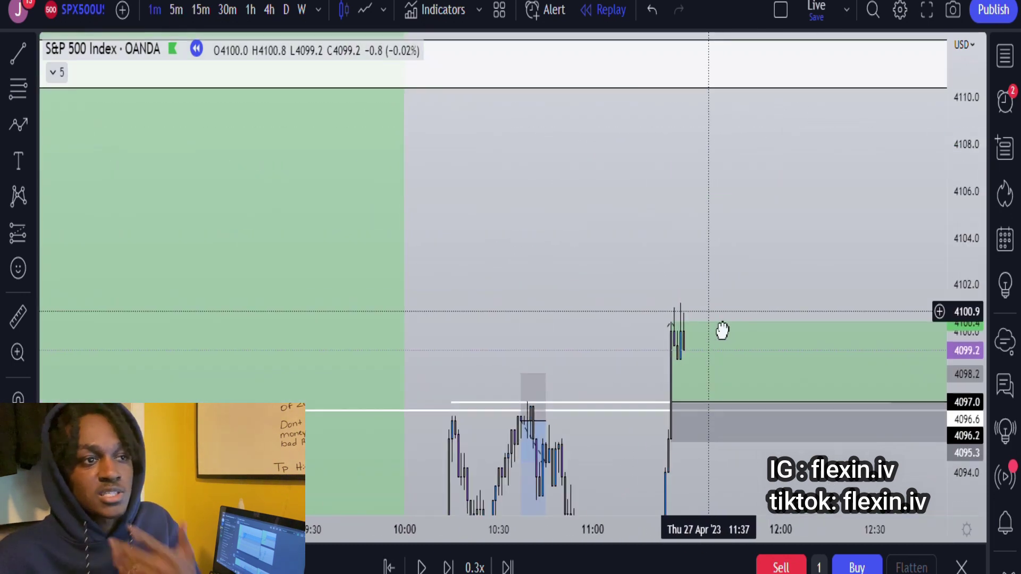
{"action": "mouse_move", "coordinate": [672, 341]}
{"action": "left_click_drag", "start_coordinate": [660, 125], "coordinate": [659, 88]}
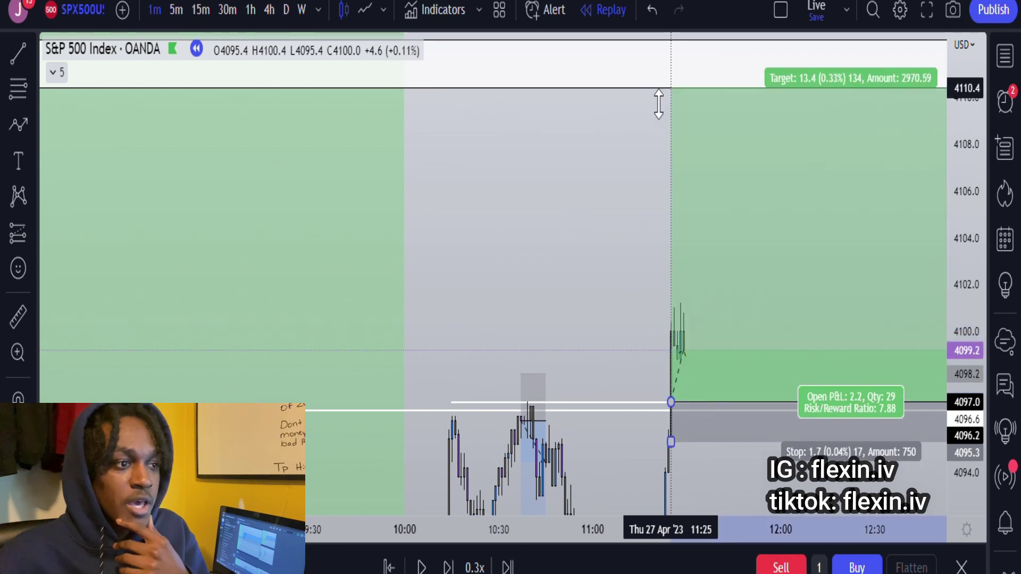
Step the replay forward a few one-minute candles past the long entry.
{"action": "left_click_drag", "start_coordinate": [606, 290], "coordinate": [455, 146]}
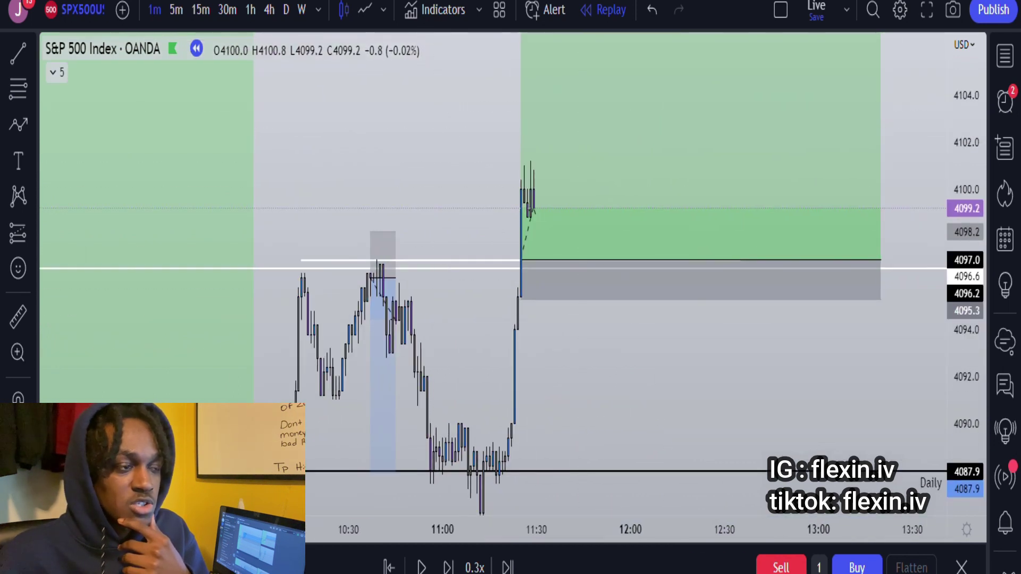
{"action": "left_click", "coordinate": [449, 567]}
{"action": "left_click", "coordinate": [448, 568]}
{"action": "left_click", "coordinate": [448, 567]}
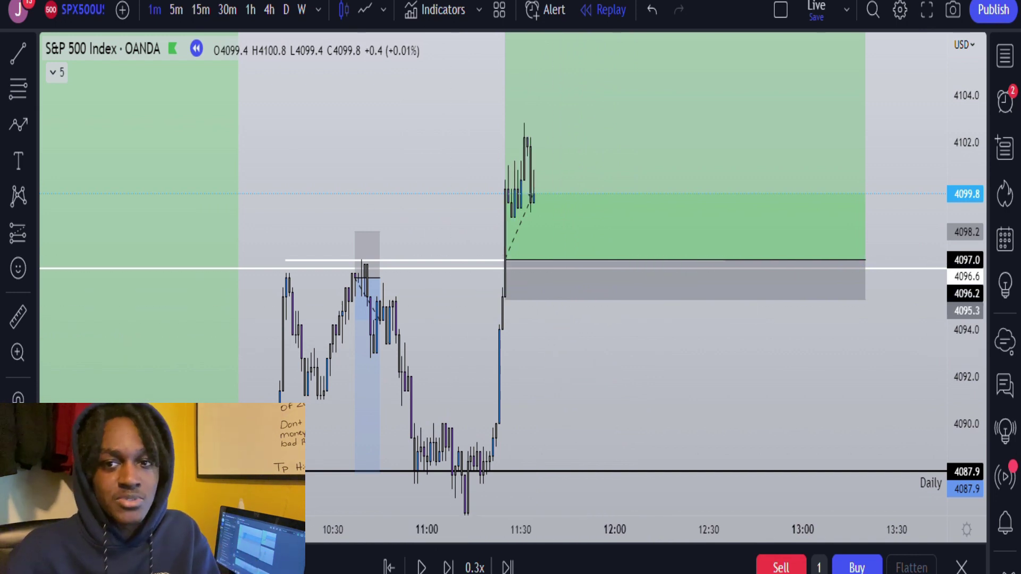
Return to the 5-minute chart and step the replay forward to about the 12:15 candle.
{"action": "left_click", "coordinate": [176, 11]}
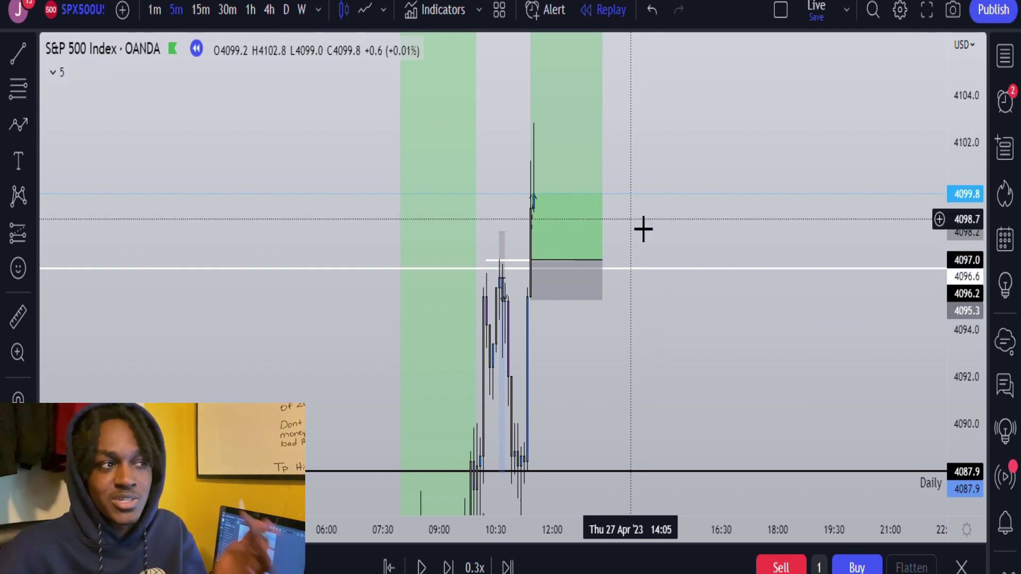
{"action": "left_click_drag", "start_coordinate": [645, 196], "coordinate": [651, 293]}
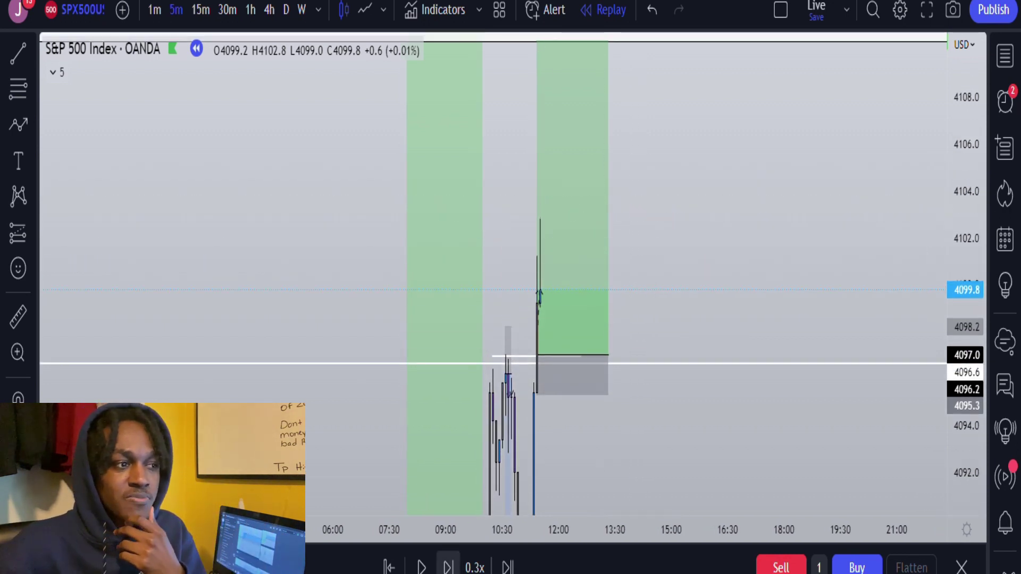
{"action": "left_click", "coordinate": [448, 567]}
{"action": "left_click", "coordinate": [448, 567]}
{"action": "left_click", "coordinate": [447, 567]}
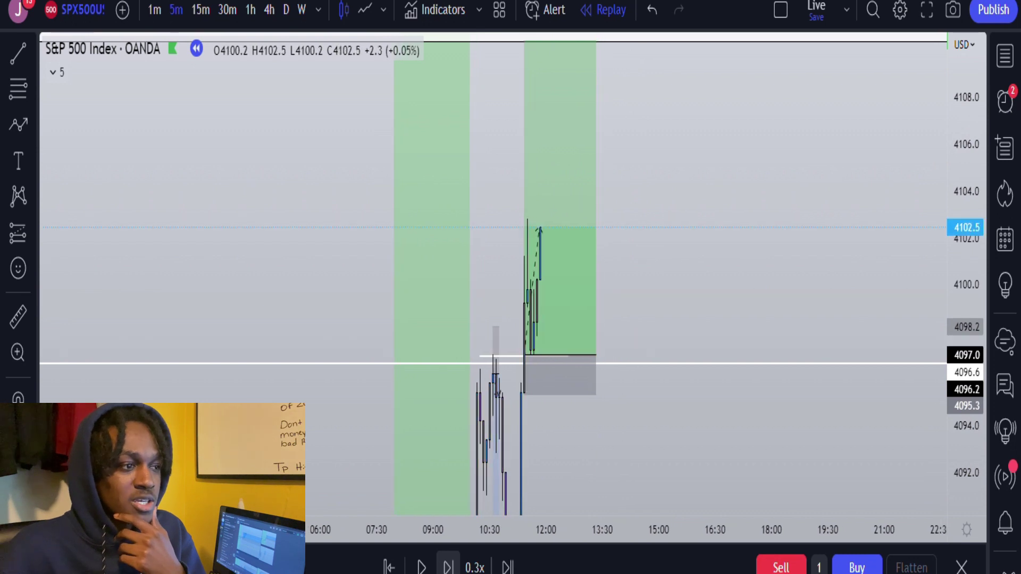
{"action": "left_click", "coordinate": [448, 567]}
{"action": "left_click", "coordinate": [447, 567]}
{"action": "left_click", "coordinate": [447, 568]}
{"action": "left_click", "coordinate": [448, 567]}
{"action": "left_click", "coordinate": [447, 567]}
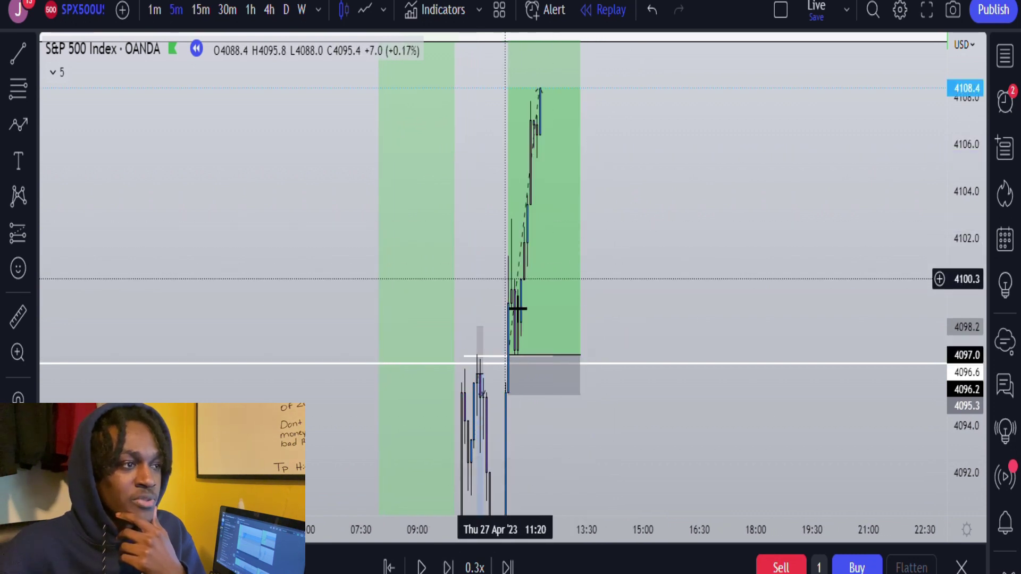
Review the long trade's entry at 4097.0, its target zone and the earlier price action around the daily level.
{"action": "left_click", "coordinate": [525, 357]}
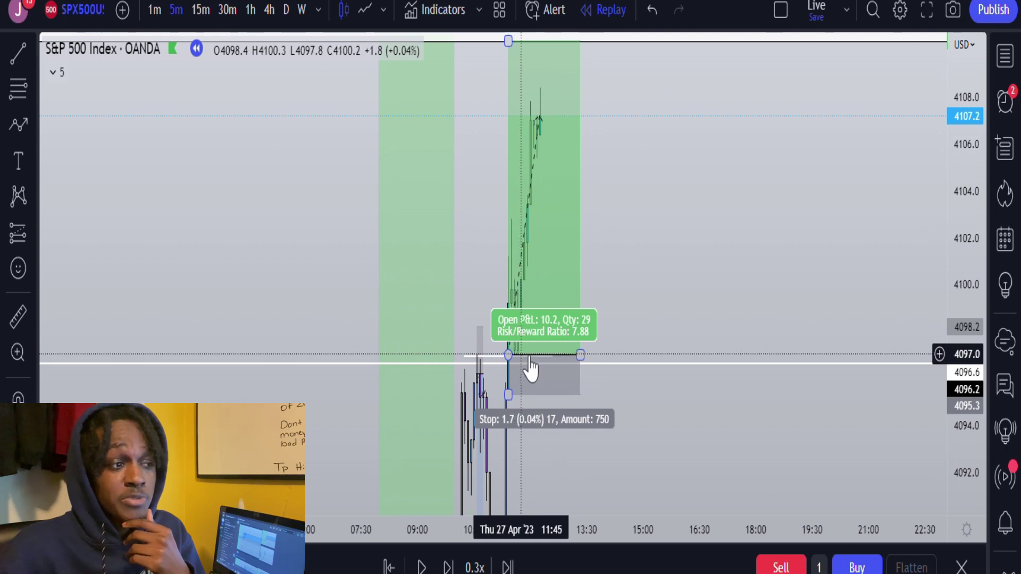
{"action": "left_click", "coordinate": [716, 278]}
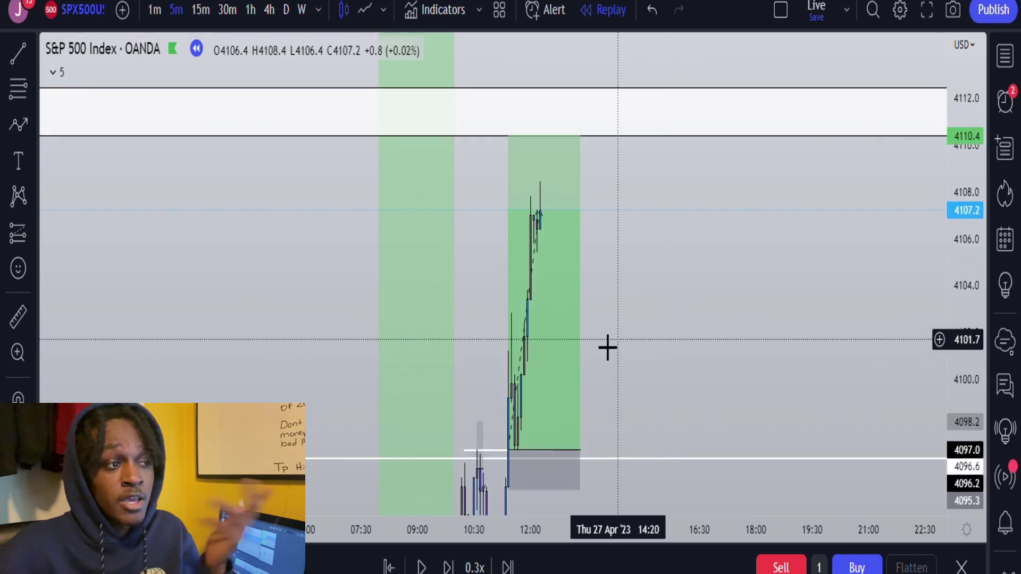
{"action": "left_click", "coordinate": [547, 155]}
{"action": "left_click", "coordinate": [681, 255]}
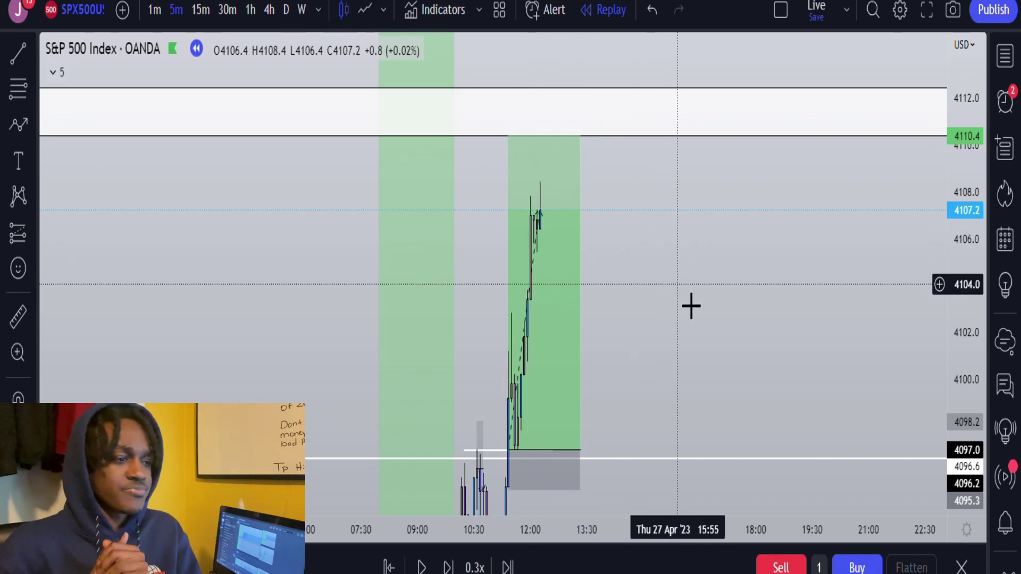
{"action": "left_click_drag", "start_coordinate": [691, 244], "coordinate": [747, 14]}
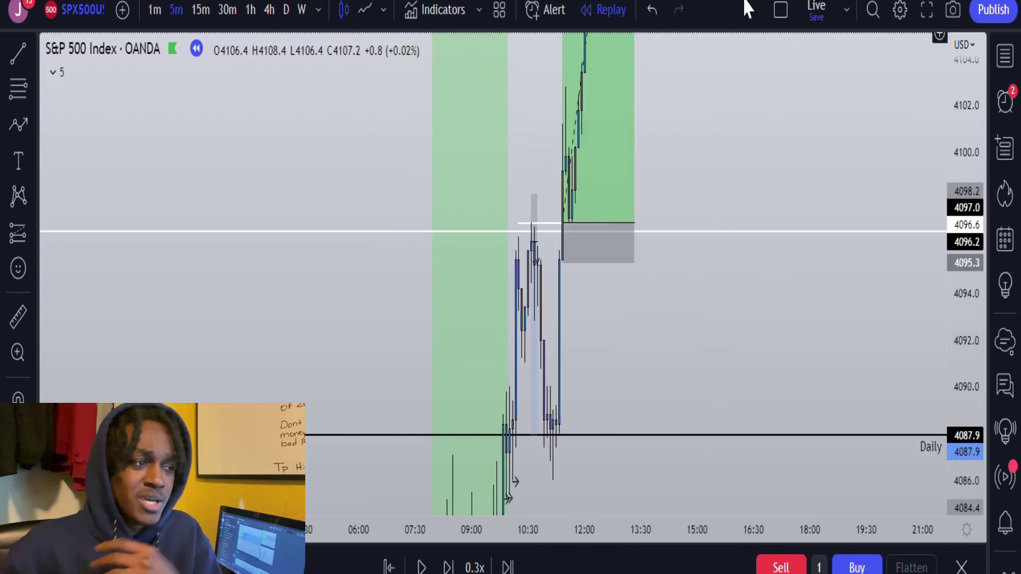
{"action": "left_click_drag", "start_coordinate": [641, 377], "coordinate": [680, 230]}
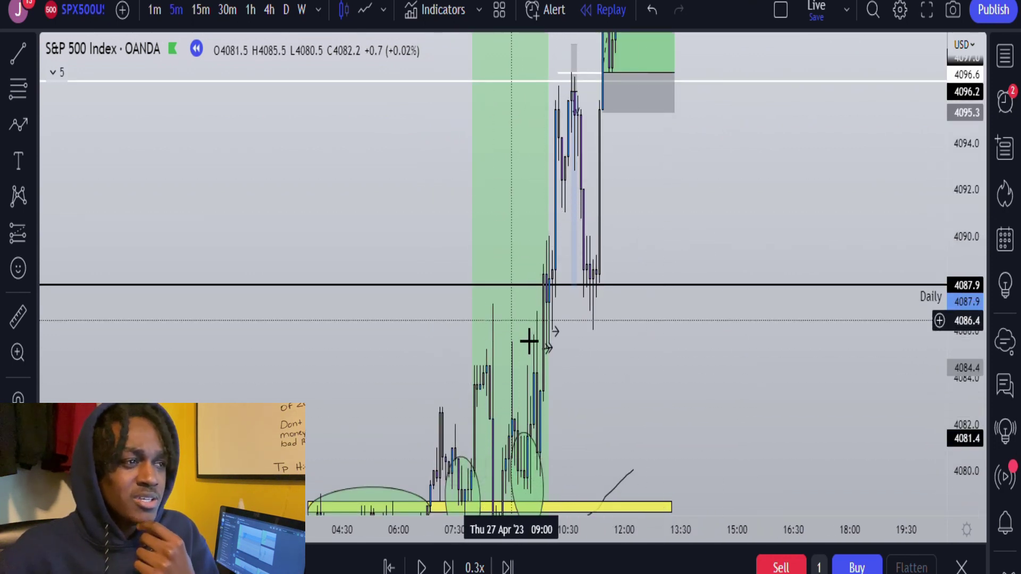
{"action": "left_click_drag", "start_coordinate": [647, 202], "coordinate": [653, 507]}
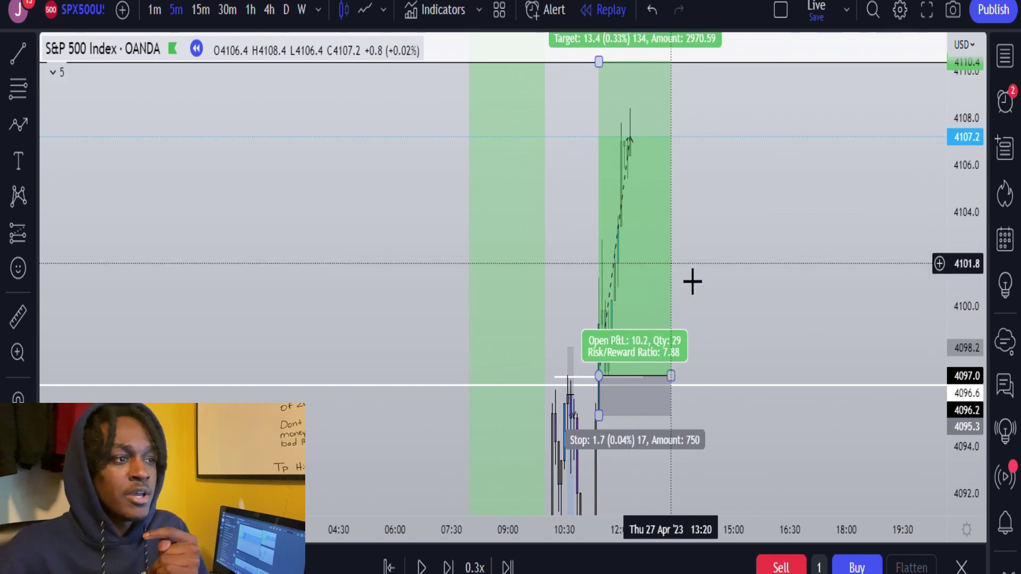
Compress the price scale, switch to the 15-minute chart and step the replay forward to about the 15:45 candle.
{"action": "left_click_drag", "start_coordinate": [956, 258], "coordinate": [955, 481]}
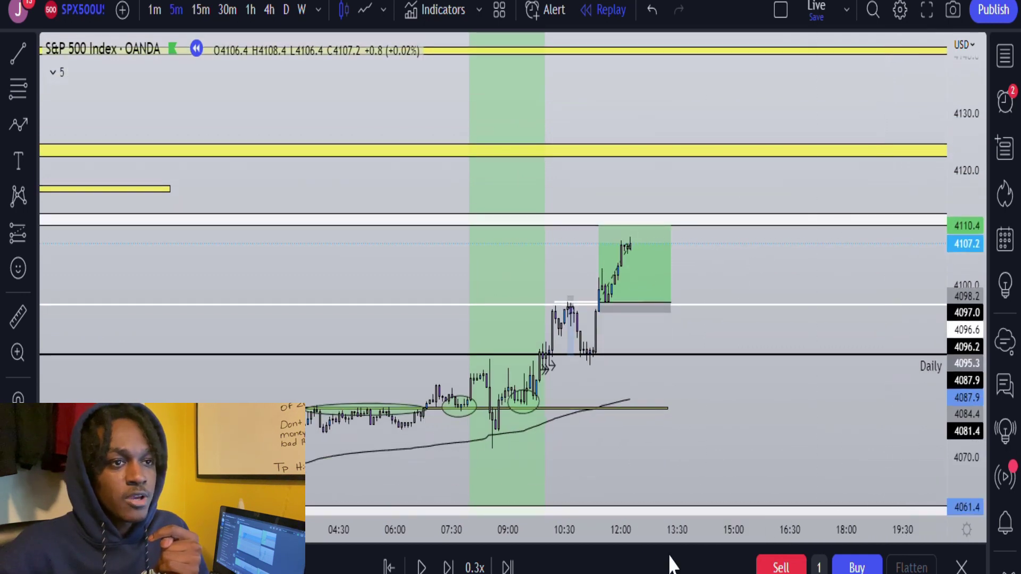
{"action": "left_click", "coordinate": [200, 10]}
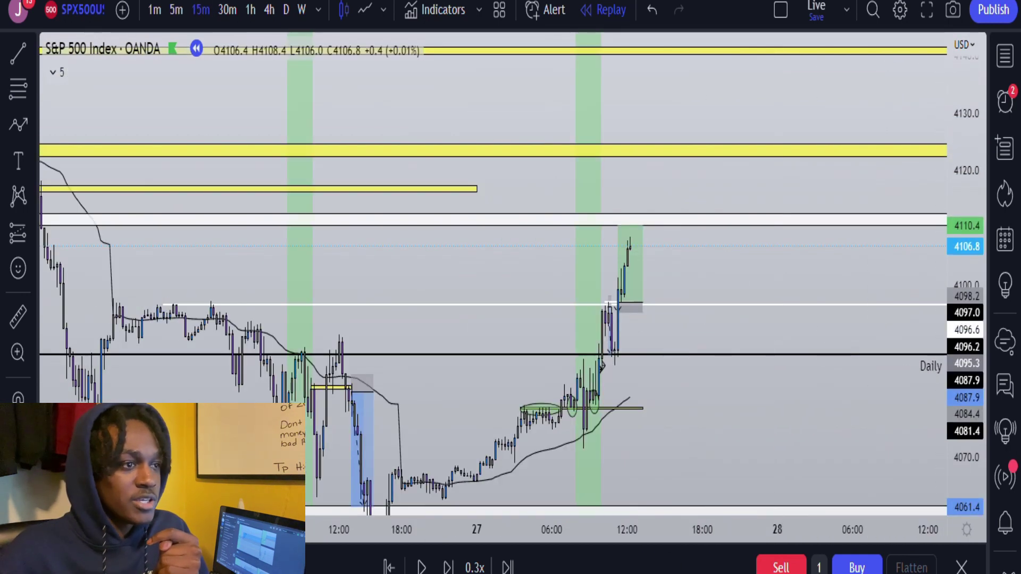
{"action": "left_click", "coordinate": [448, 567]}
{"action": "left_click", "coordinate": [448, 567]}
{"action": "left_click", "coordinate": [448, 567]}
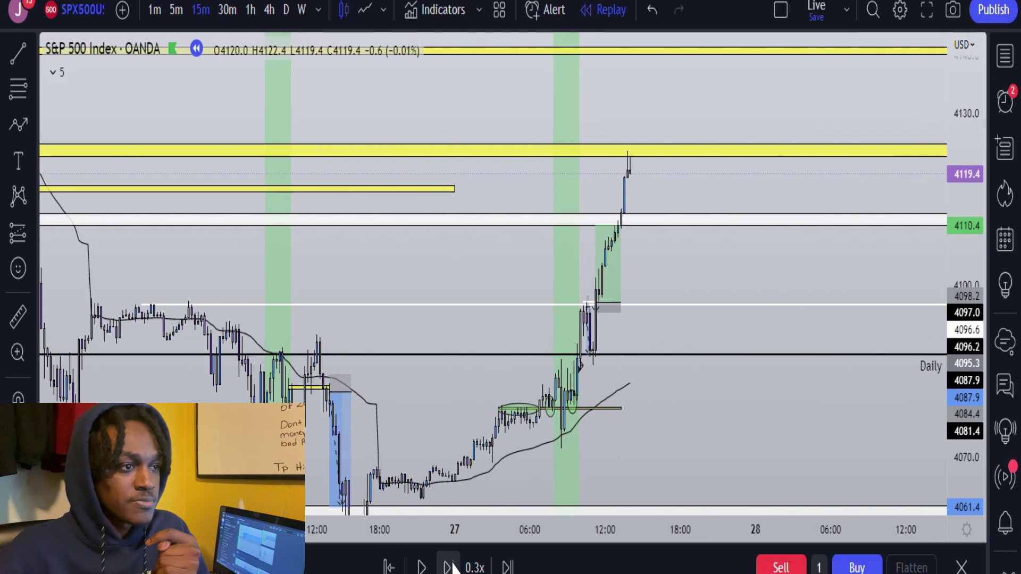
{"action": "left_click", "coordinate": [448, 567]}
{"action": "left_click", "coordinate": [448, 568]}
{"action": "left_click", "coordinate": [448, 567]}
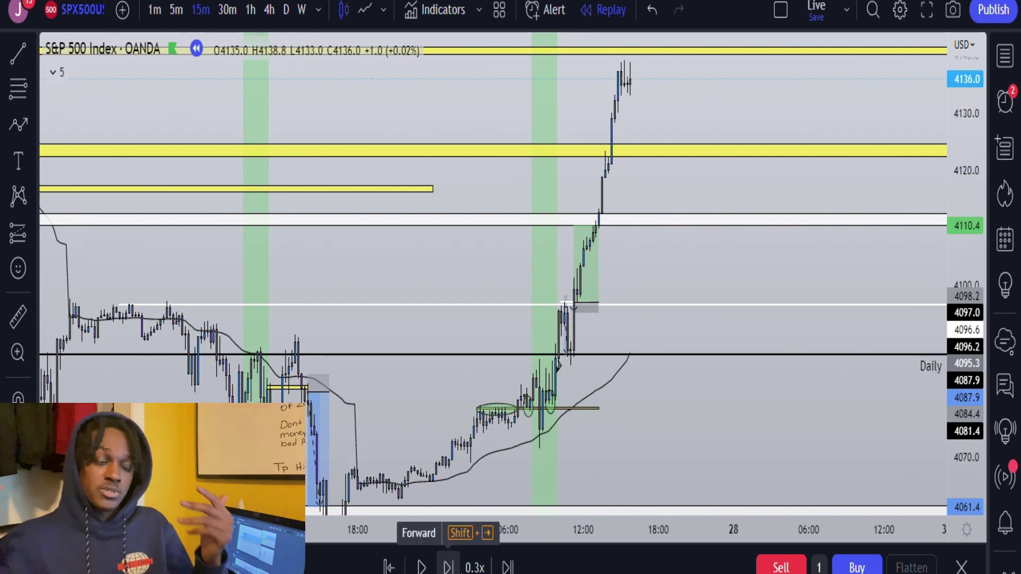